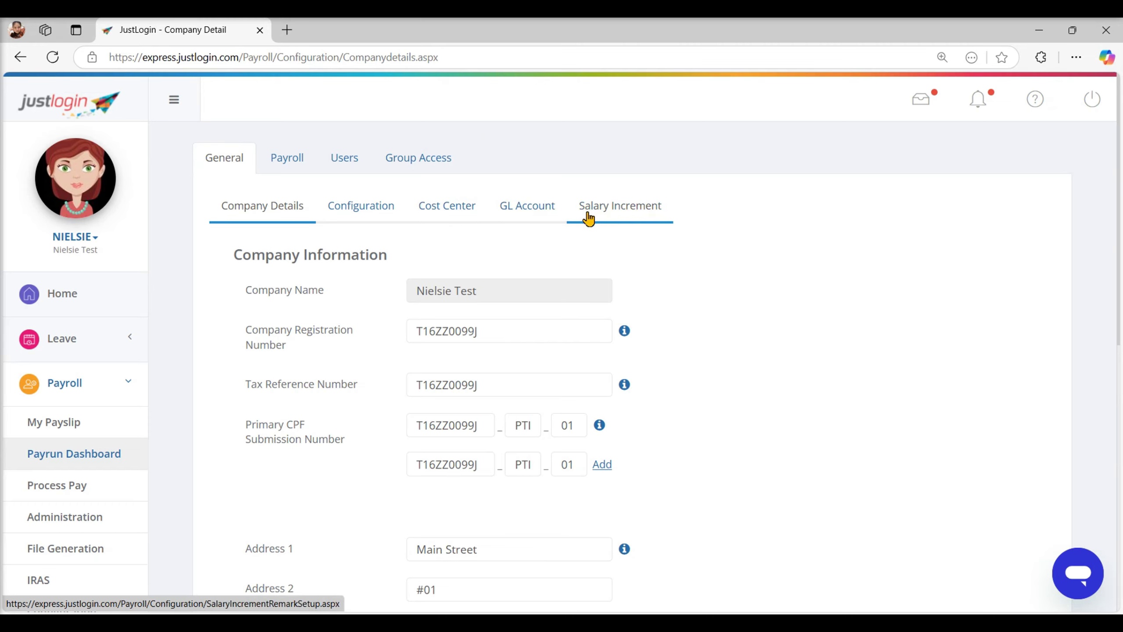
Review the company information and contact information sections of the company details
drag(234, 255, 349, 310)
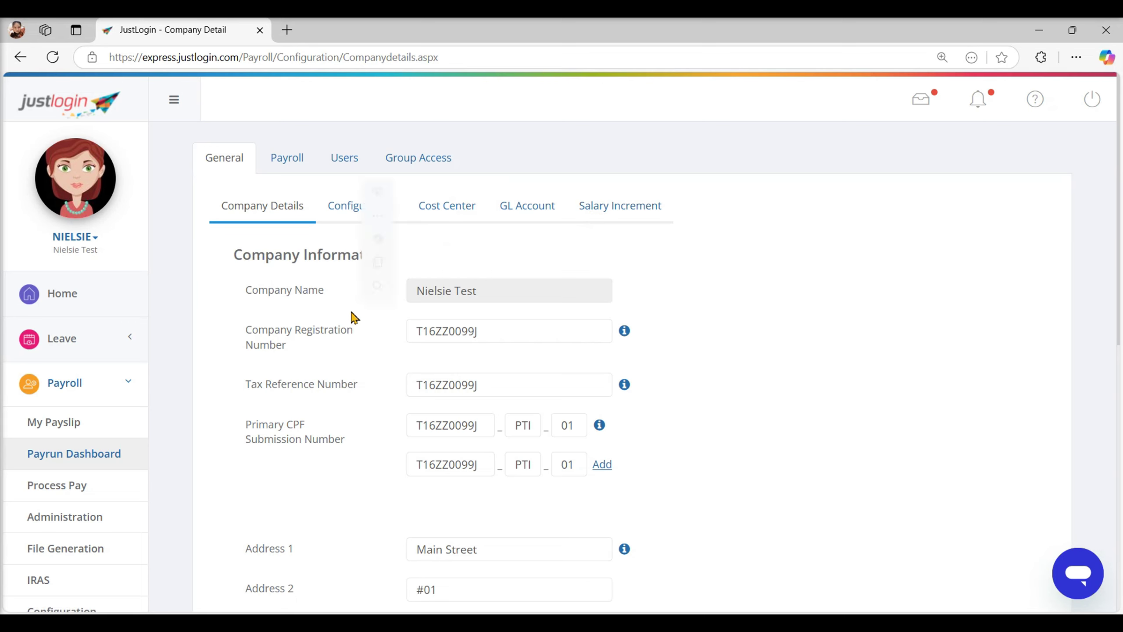
scroll(373, 365, down, 7)
scroll(375, 369, down, 1)
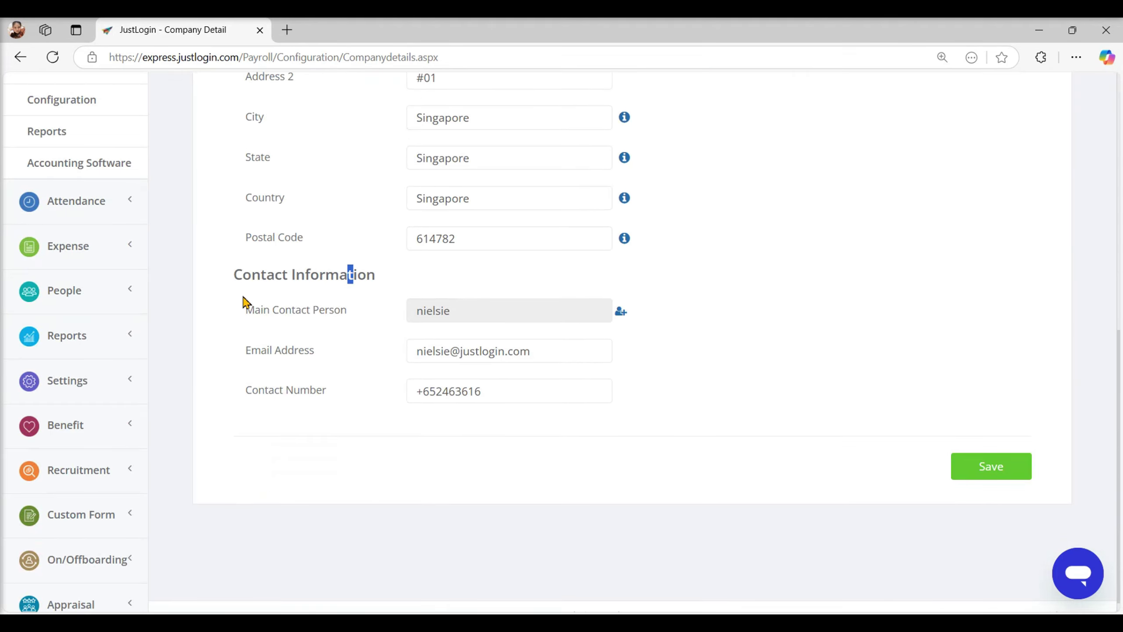
drag(234, 274, 385, 282)
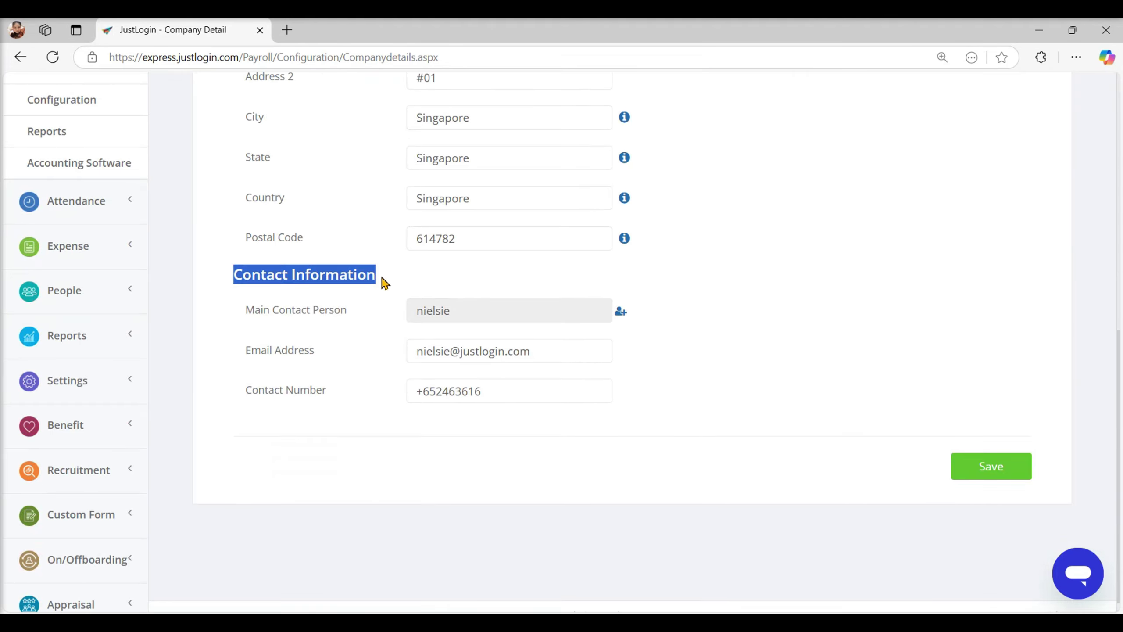
click(663, 373)
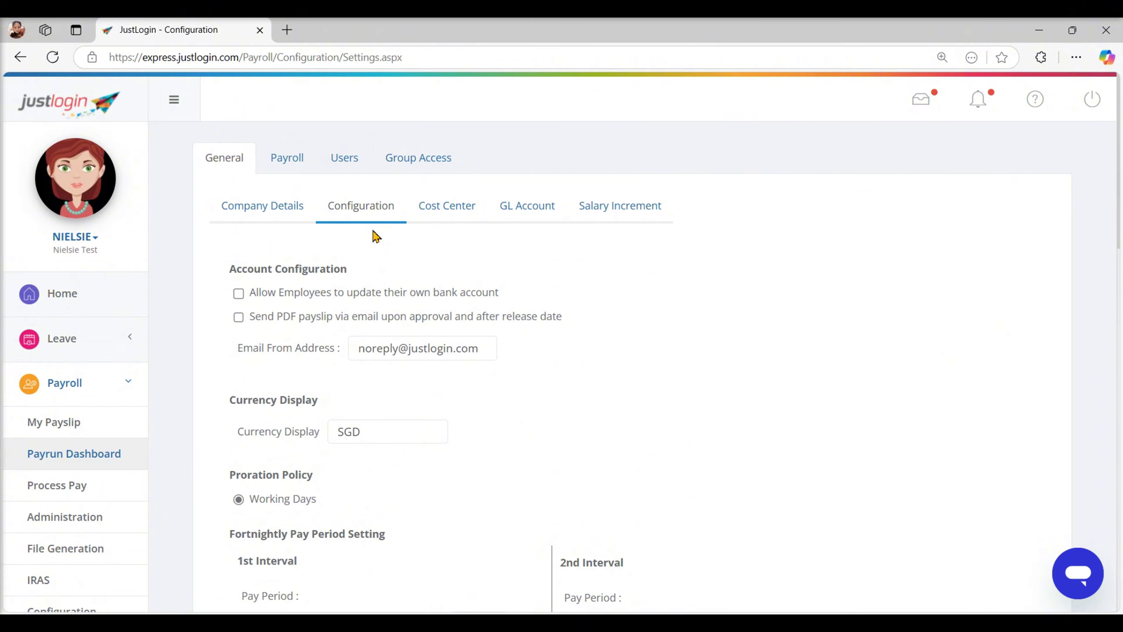
Allow employees to update their own bank account and enable sending PDF payslips by email upon approval and after release date
click(238, 294)
drag(257, 293, 508, 300)
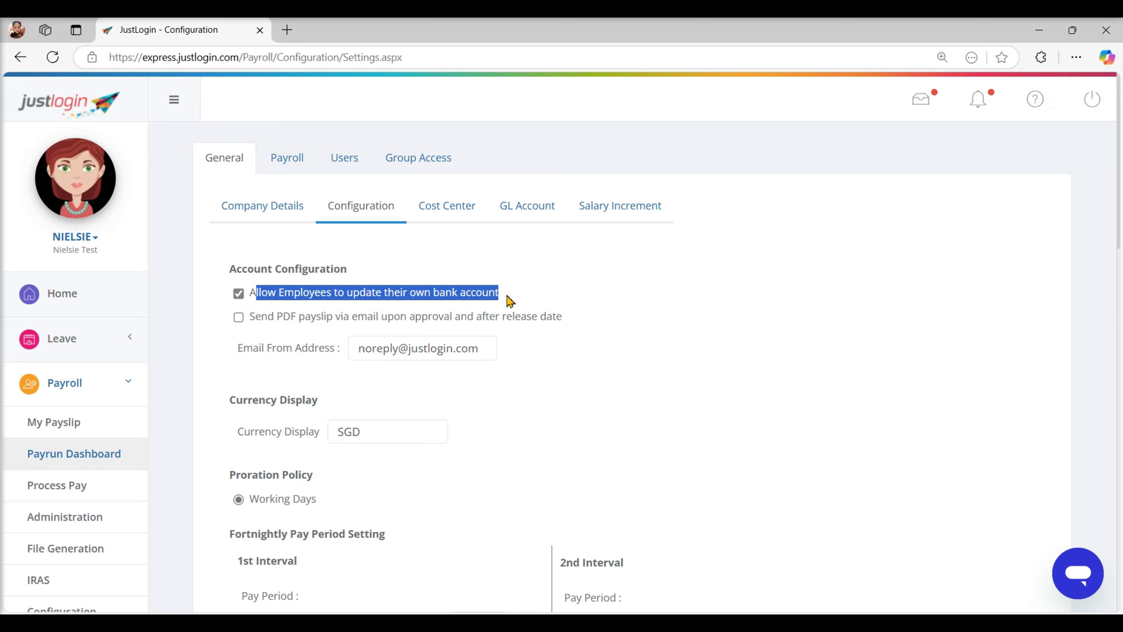
click(510, 302)
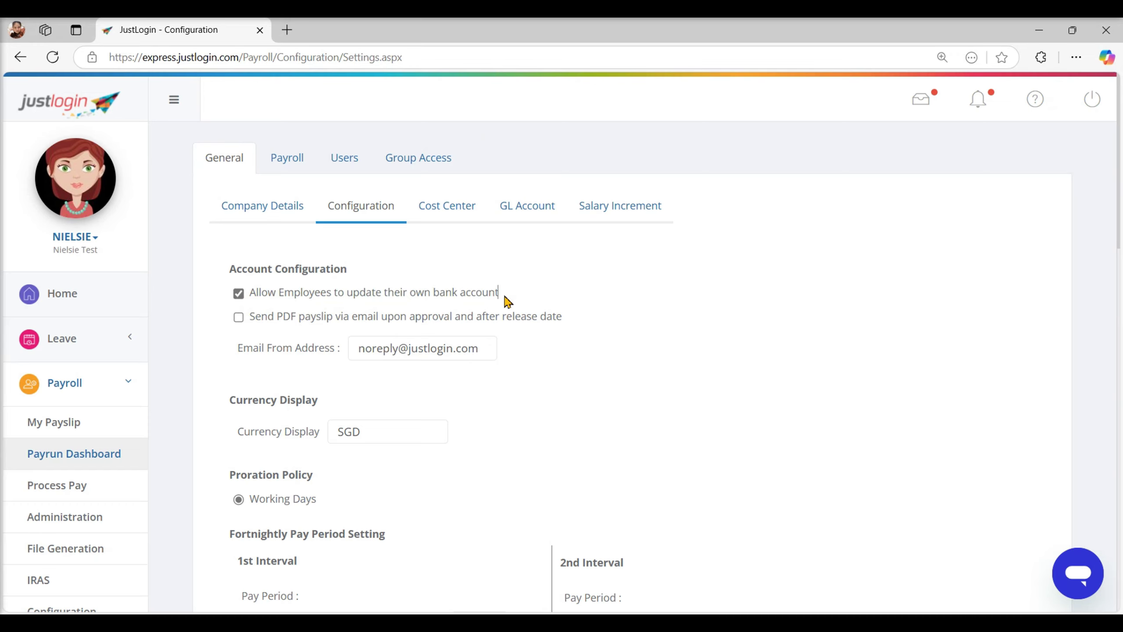
click(240, 319)
drag(249, 328, 573, 328)
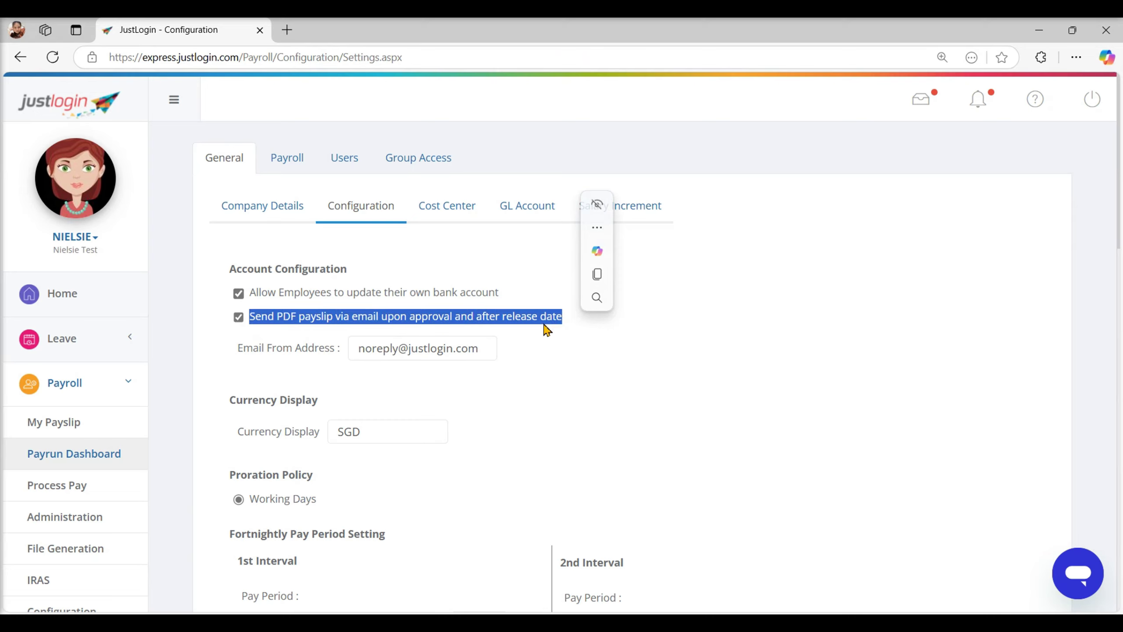
click(530, 355)
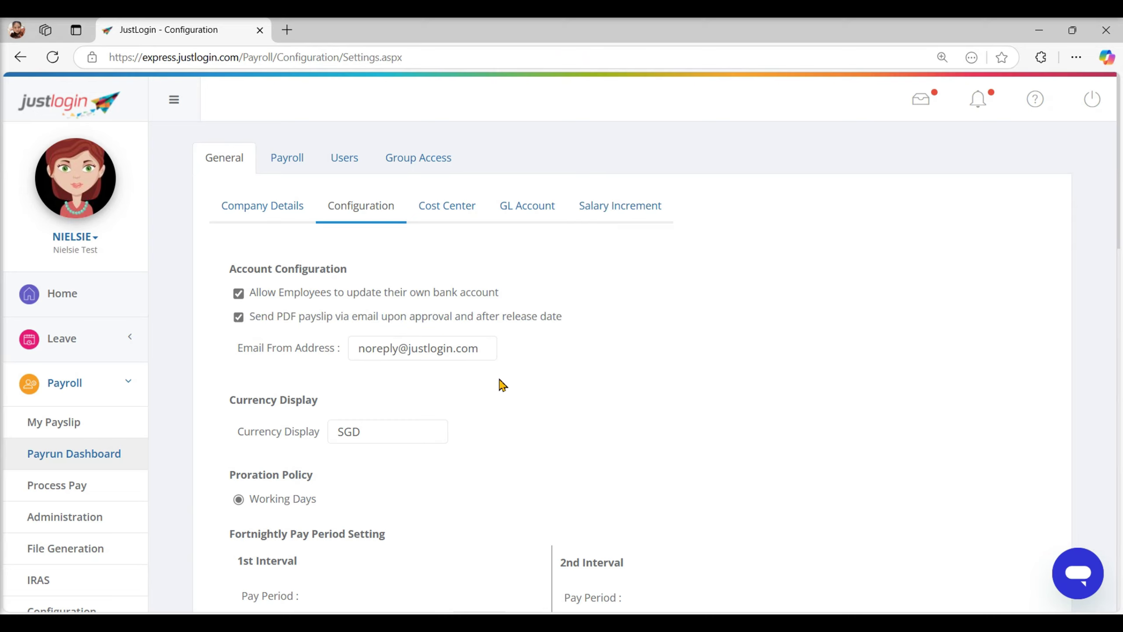
Review the currency display, fortnightly pay period and payrun settings of the payroll configuration
scroll(483, 402, down, 1)
drag(225, 329, 319, 369)
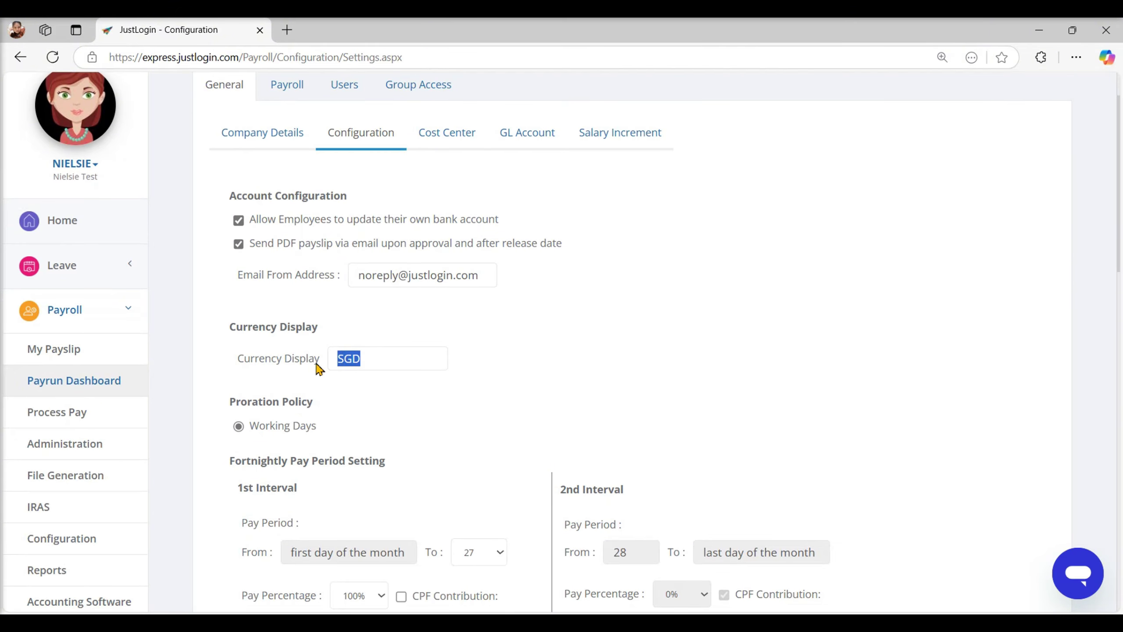
click(391, 386)
scroll(311, 370, down, 3)
drag(231, 325, 389, 326)
scroll(395, 364, down, 1)
scroll(397, 372, down, 2)
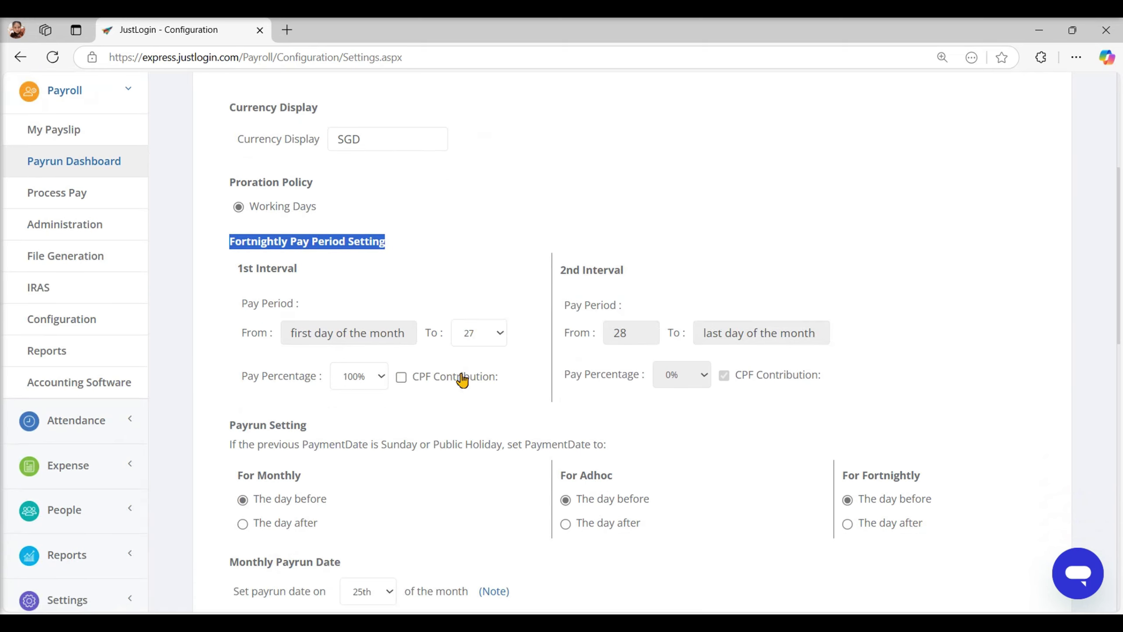
scroll(446, 426, down, 1)
click(398, 346)
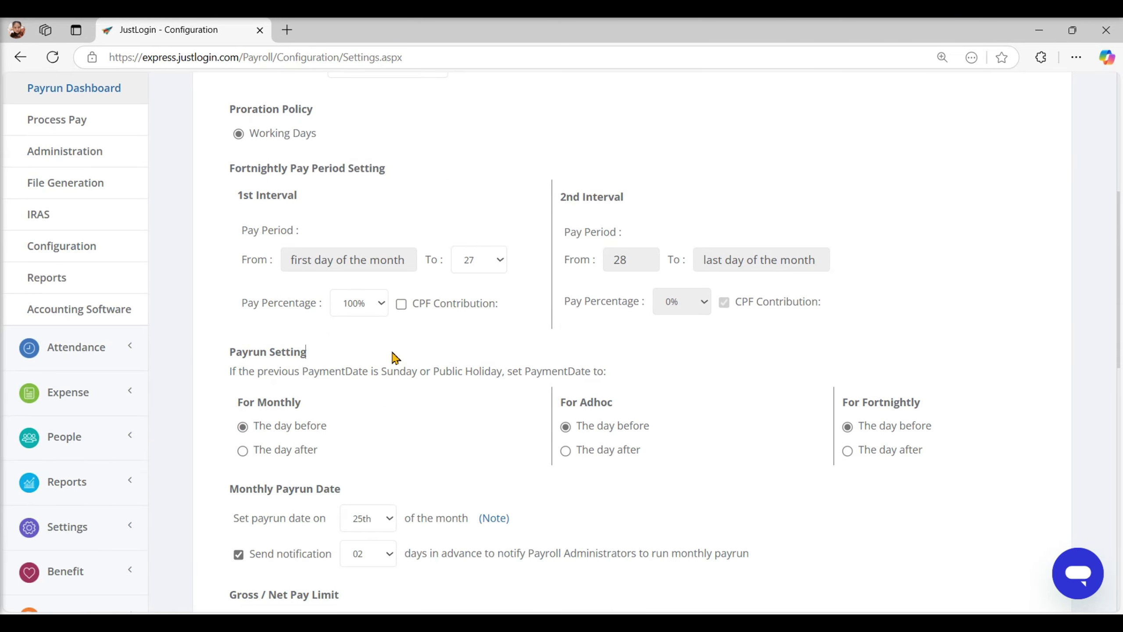
Set the 1st fortnightly interval to end on day 15 with a 50% pay percentage and CPF contribution included
scroll(469, 330, up, 2)
click(476, 340)
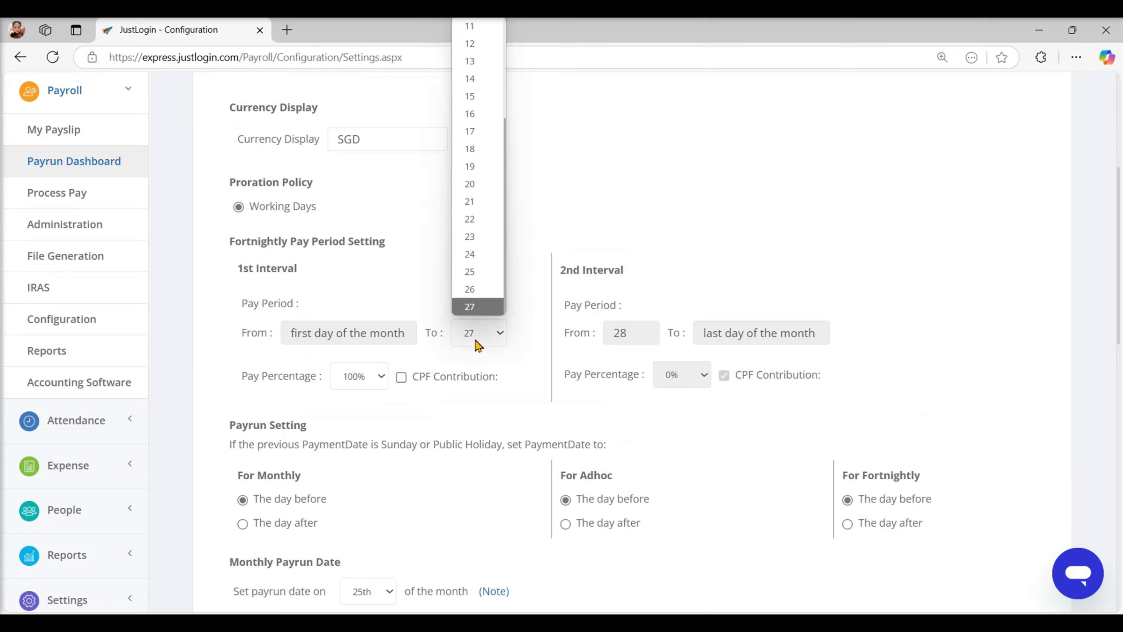
click(472, 96)
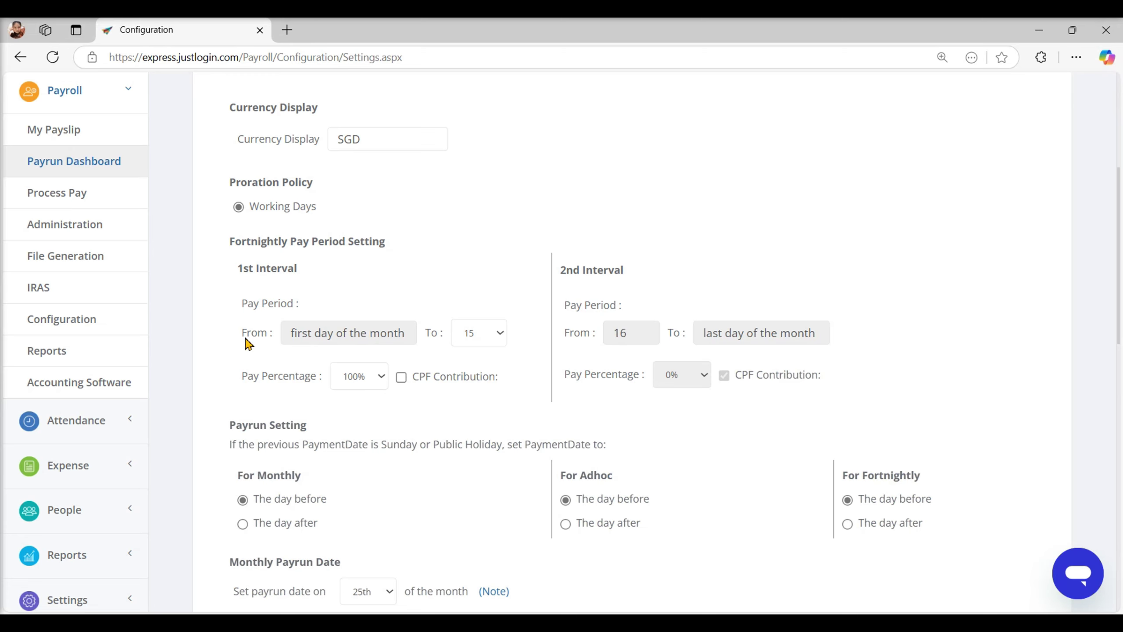
drag(235, 293, 518, 339)
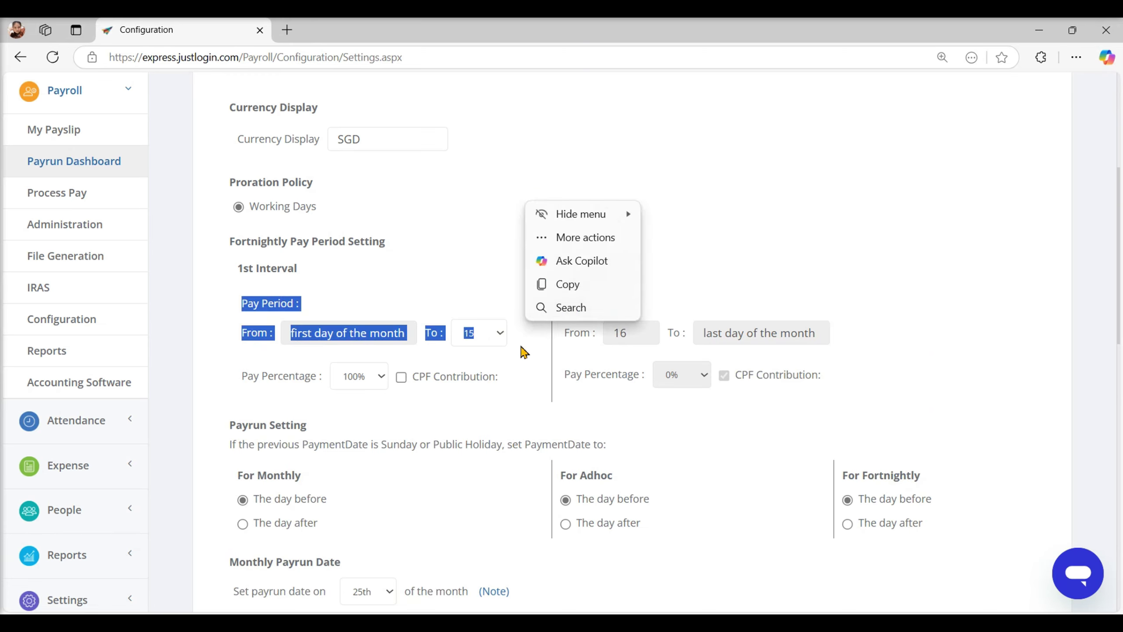
click(401, 413)
click(358, 376)
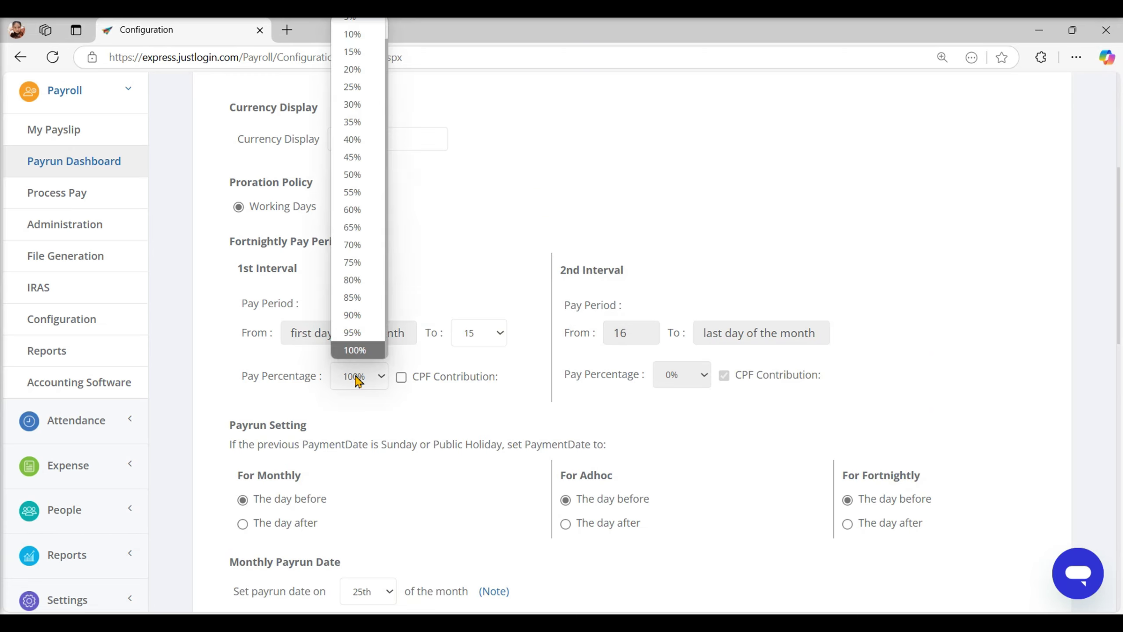
click(356, 173)
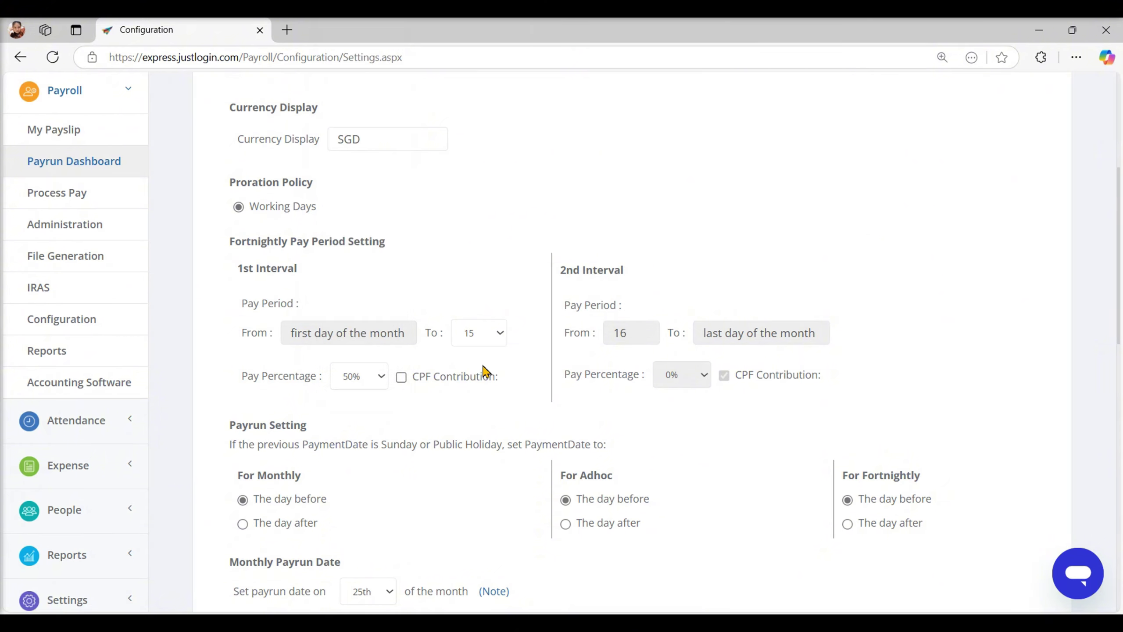
click(401, 376)
Set the net pay limit by amount to 10000 dollars
scroll(438, 406, down, 5)
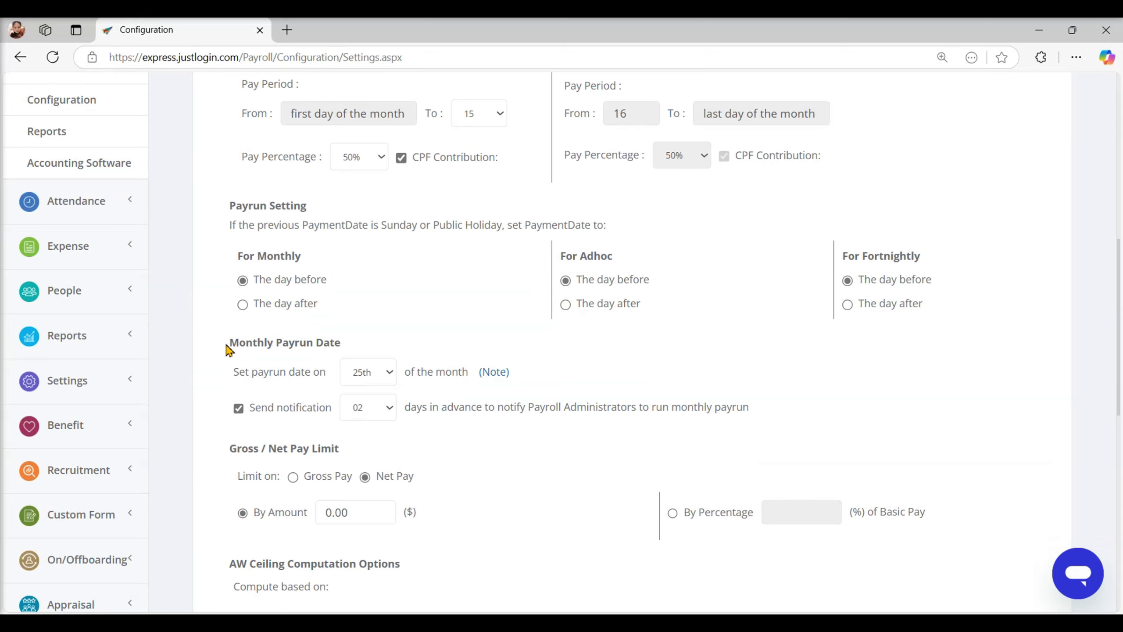
drag(227, 349, 347, 340)
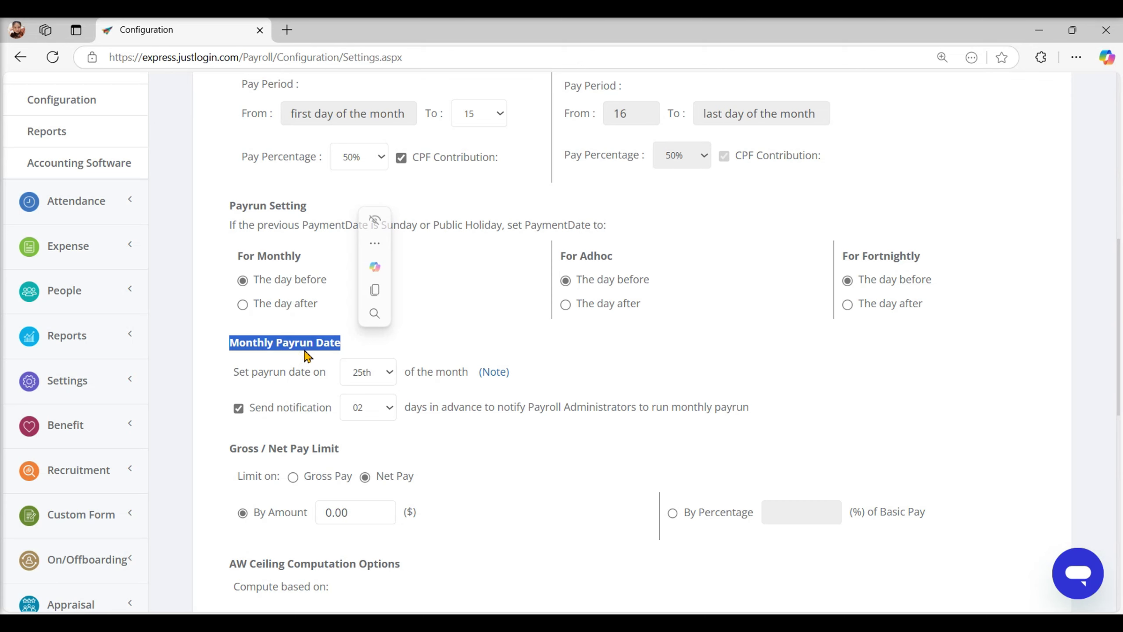
scroll(308, 357, down, 2)
drag(230, 375, 307, 377)
scroll(363, 391, down, 2)
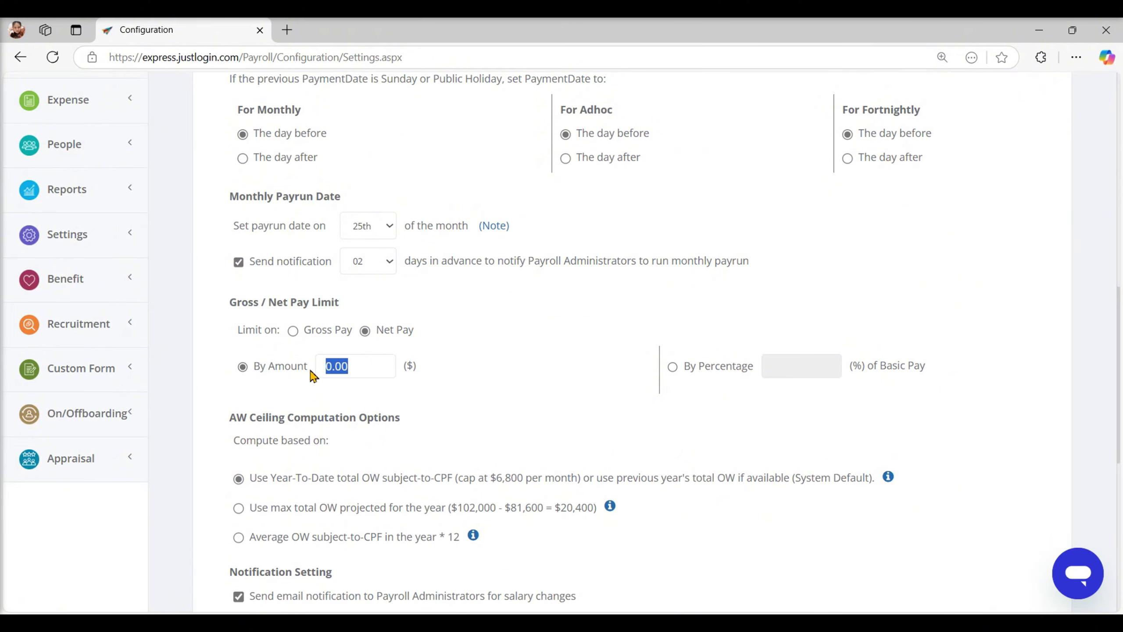
text(10000)
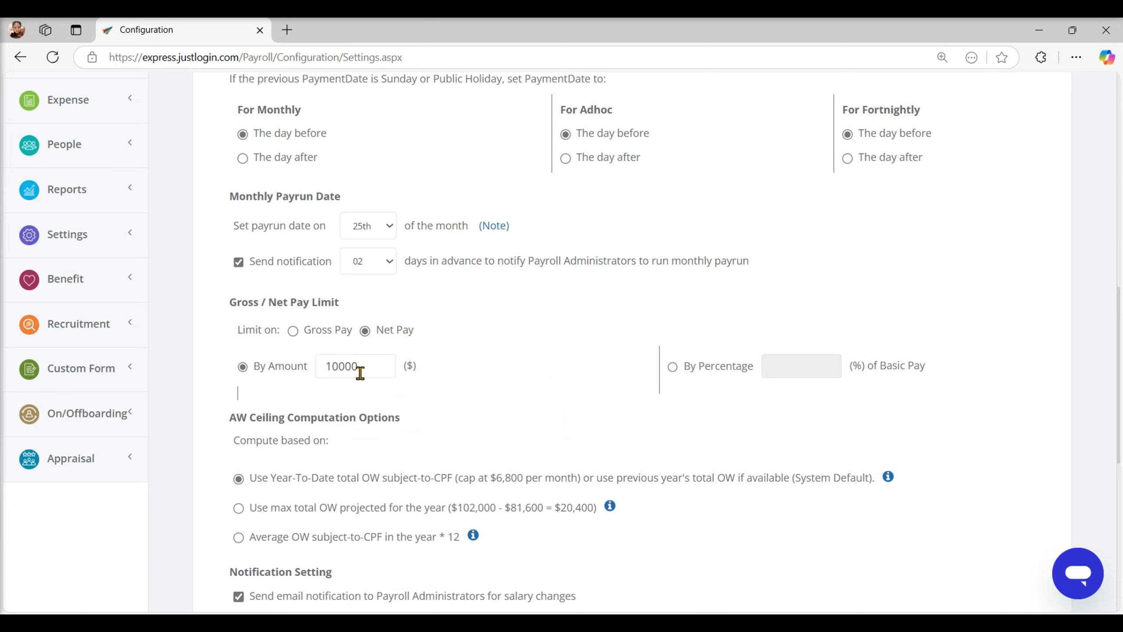
drag(358, 371, 321, 369)
click(440, 376)
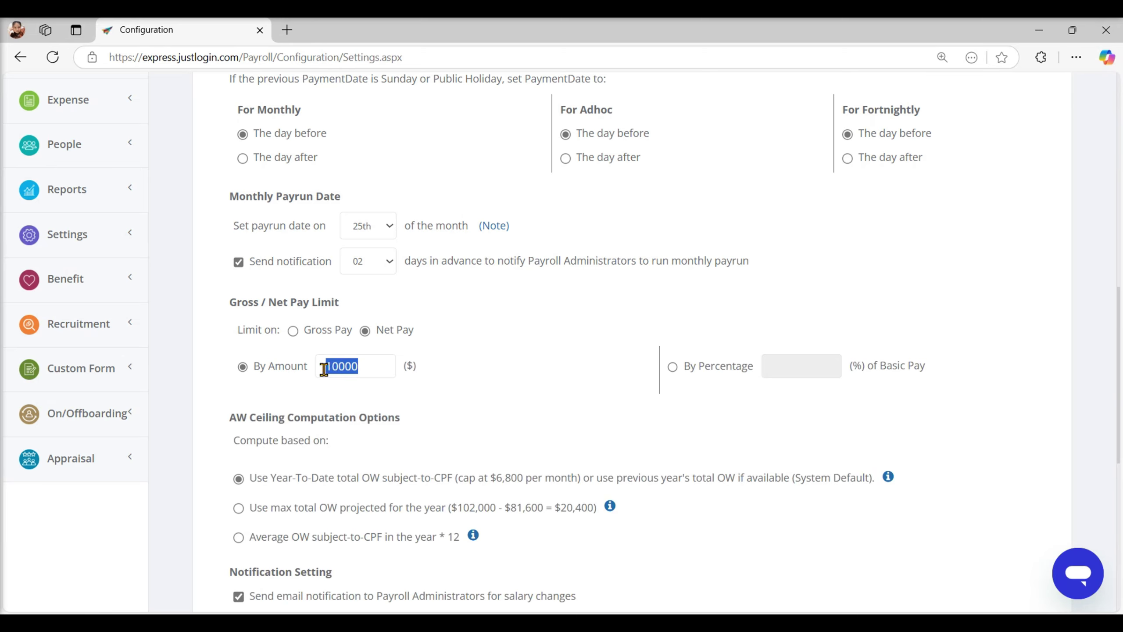
click(457, 373)
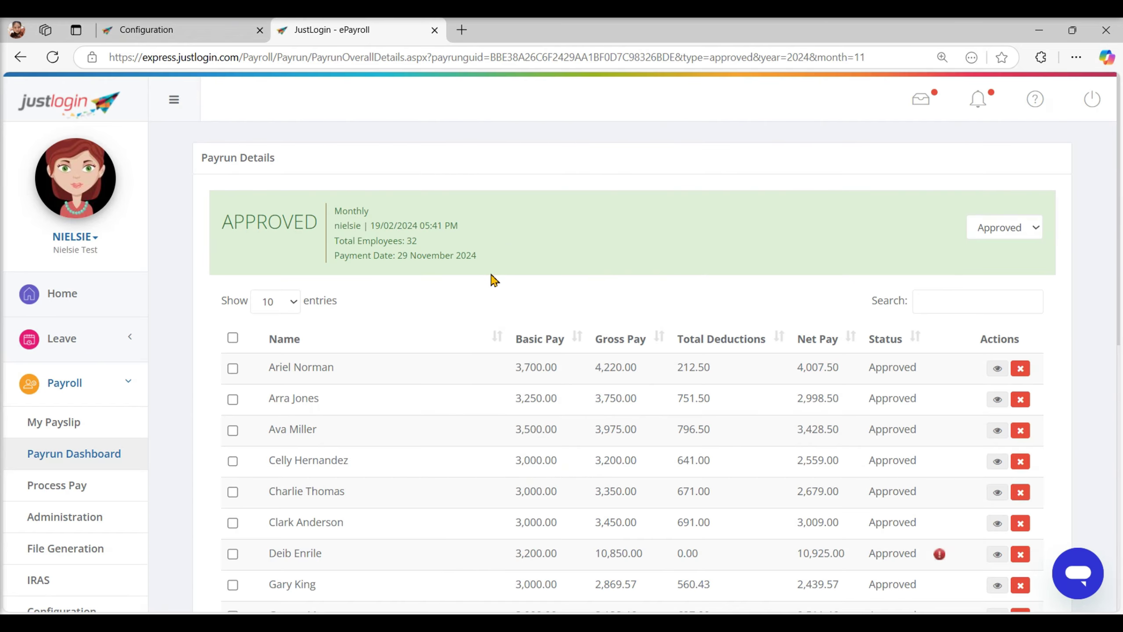
Check the alert on the flagged employee in the approved payrun and return to the payroll configuration
scroll(854, 427, down, 5)
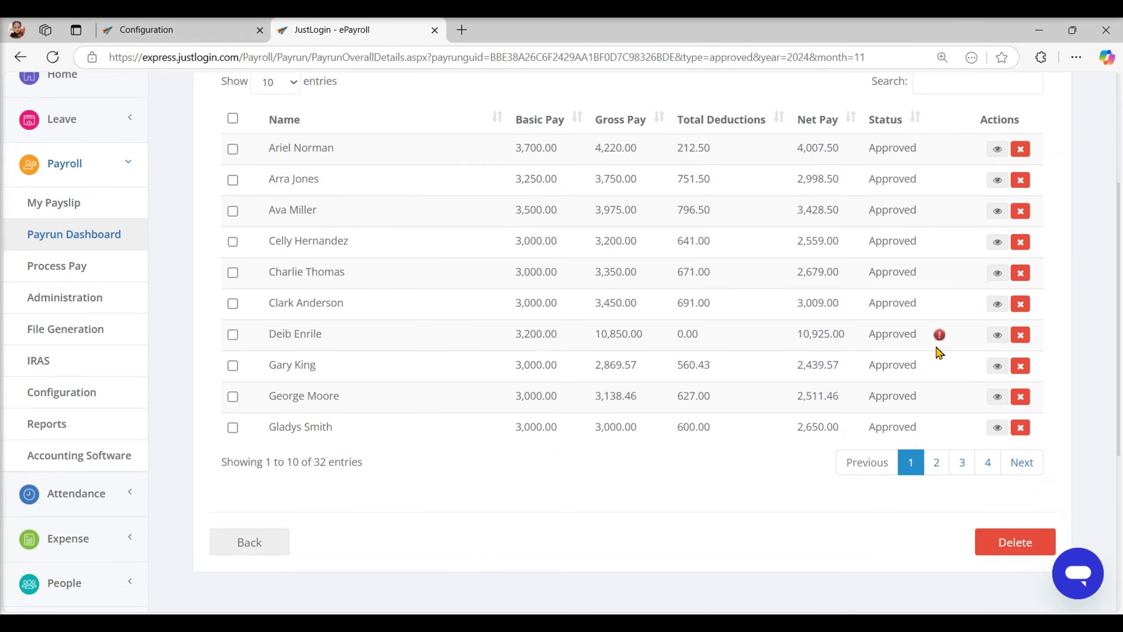
mouse_move(940, 336)
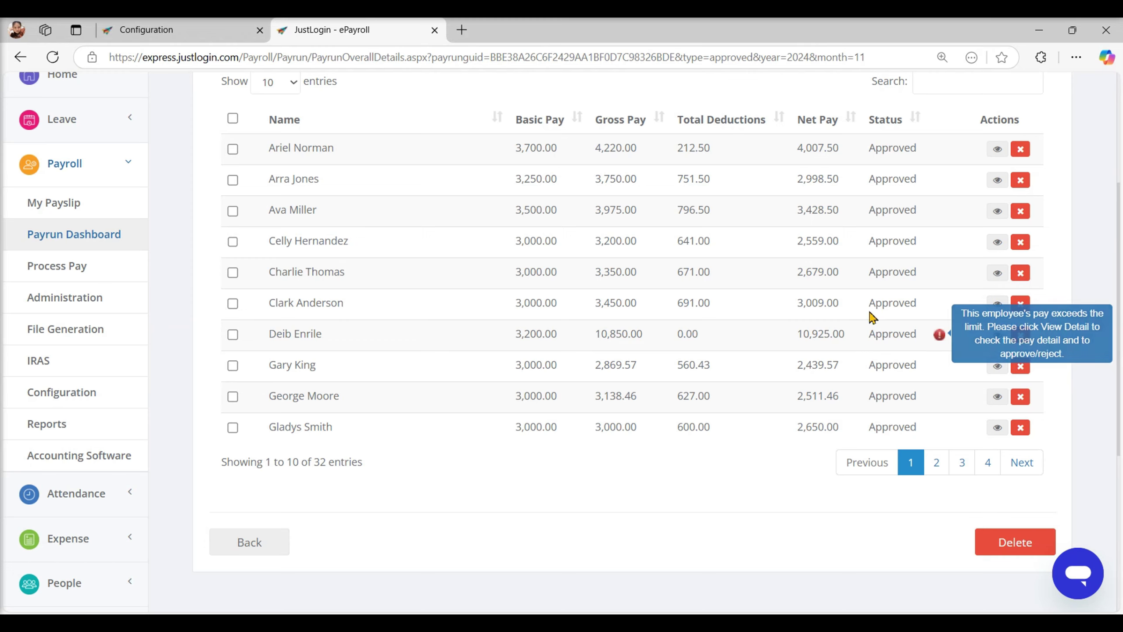
click(170, 27)
Try the AW ceiling computation options for max total OW projected for the year and average OW subject-to-CPF * 12
drag(228, 347, 432, 355)
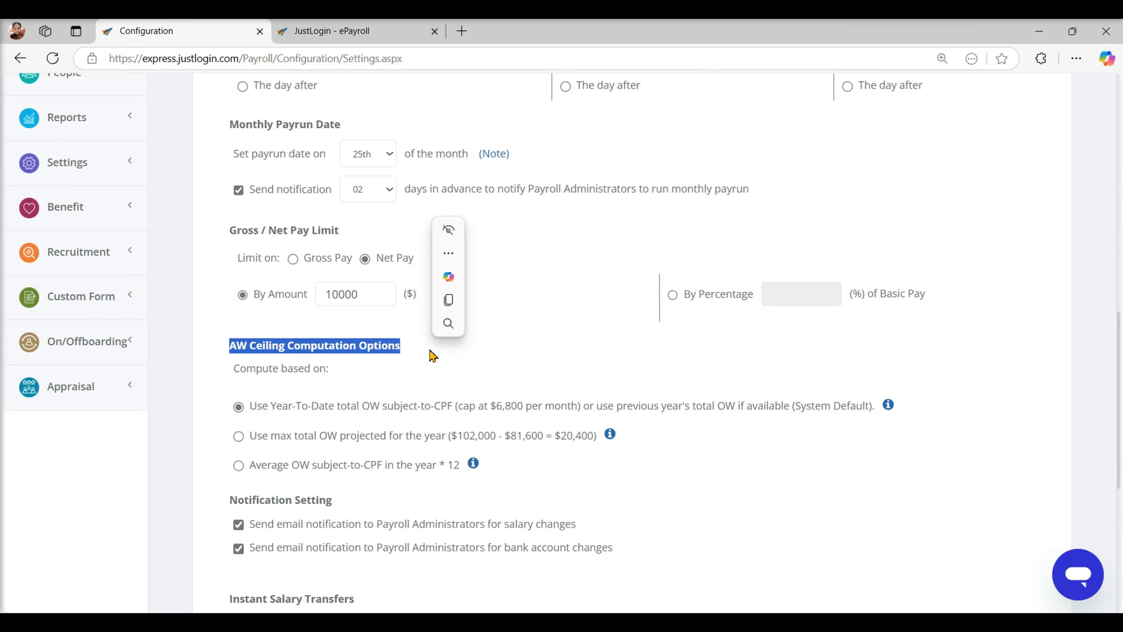
click(416, 383)
drag(248, 406, 883, 418)
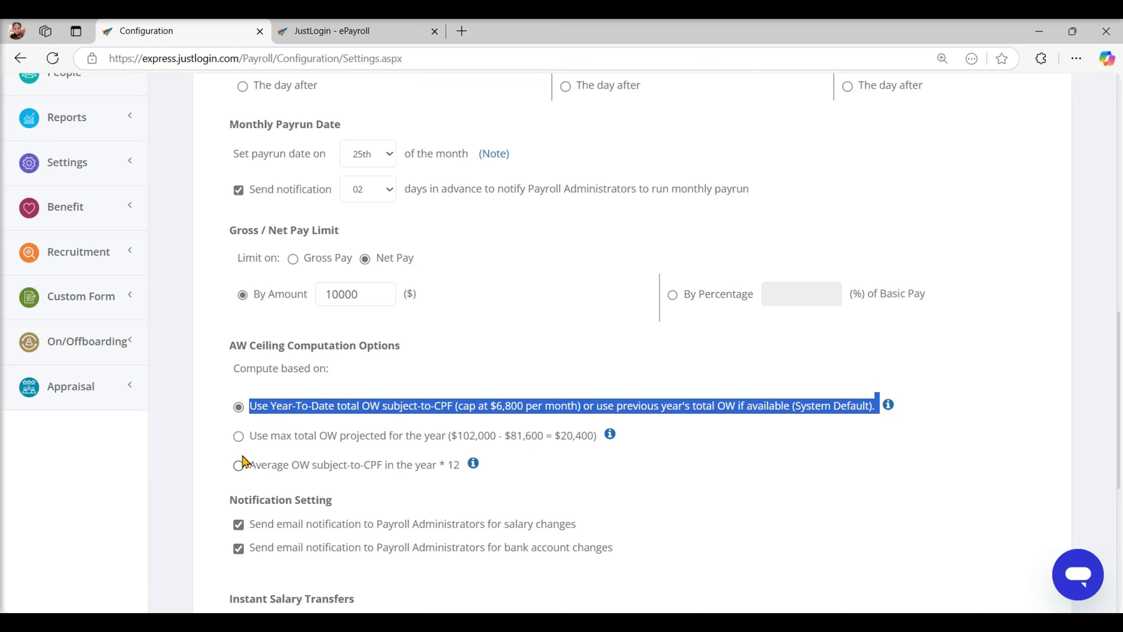
click(253, 438)
drag(251, 436, 602, 446)
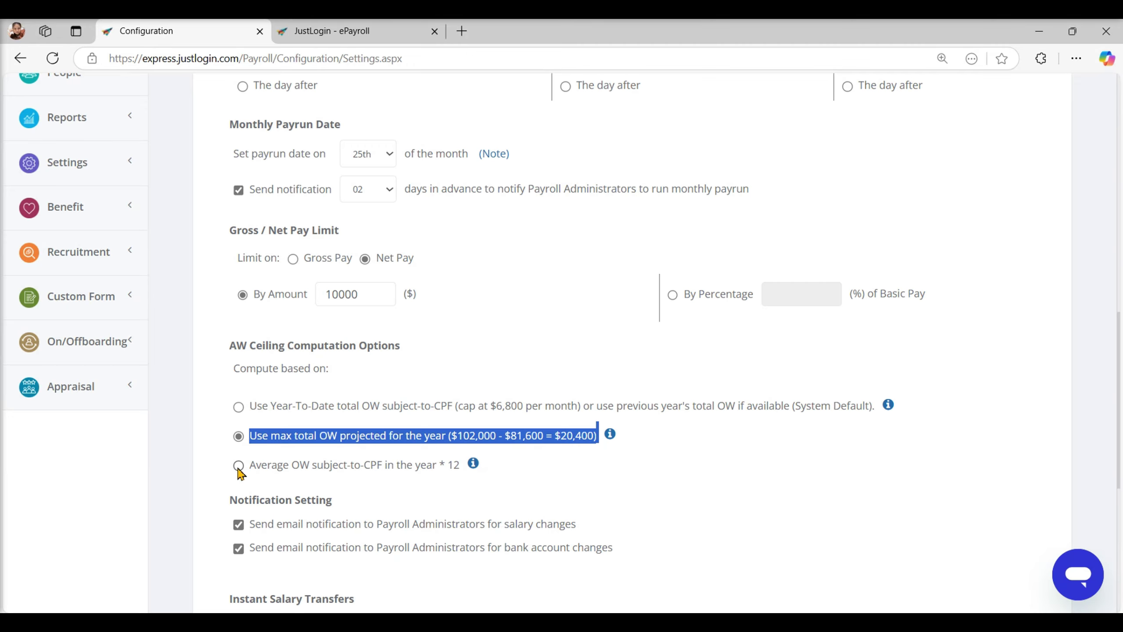
click(241, 466)
drag(250, 469, 461, 477)
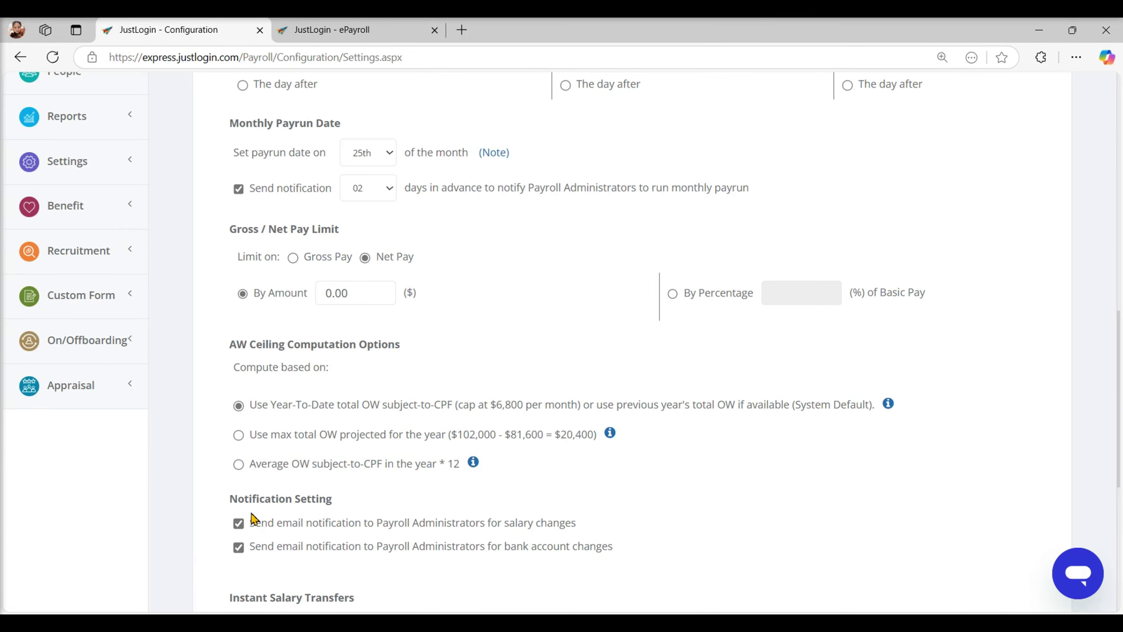
Review the email notification settings for salary changes and bank account changes
drag(251, 526, 575, 532)
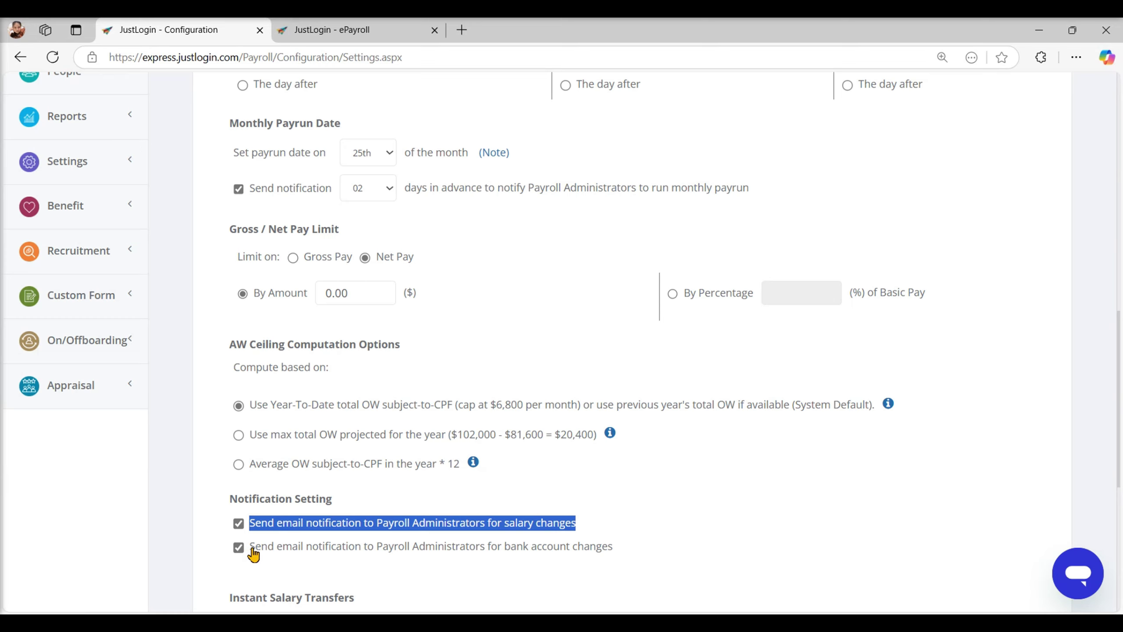
drag(251, 548, 616, 557)
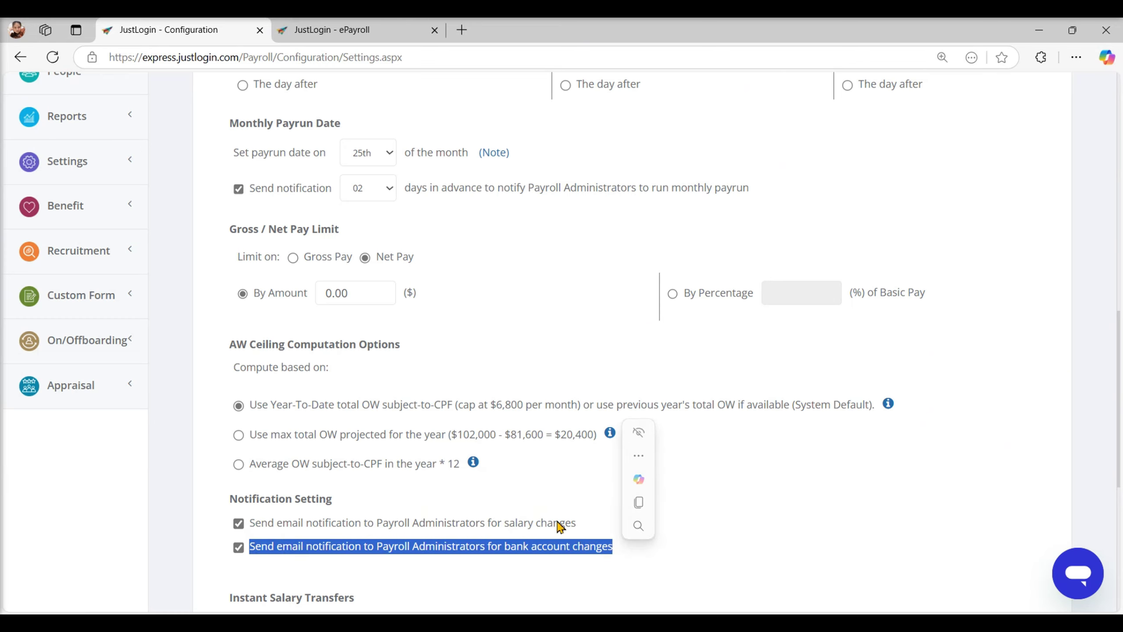
View the cost center list and look through the debit and credit account codes of the GL accounts
scroll(558, 527, up, 15)
click(445, 207)
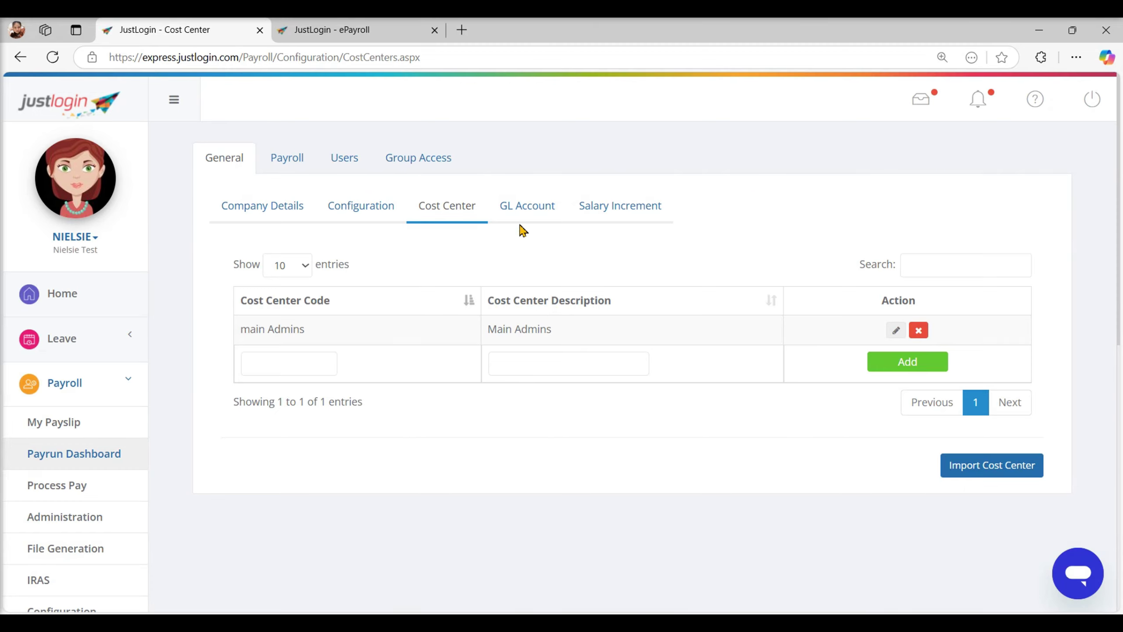
click(534, 215)
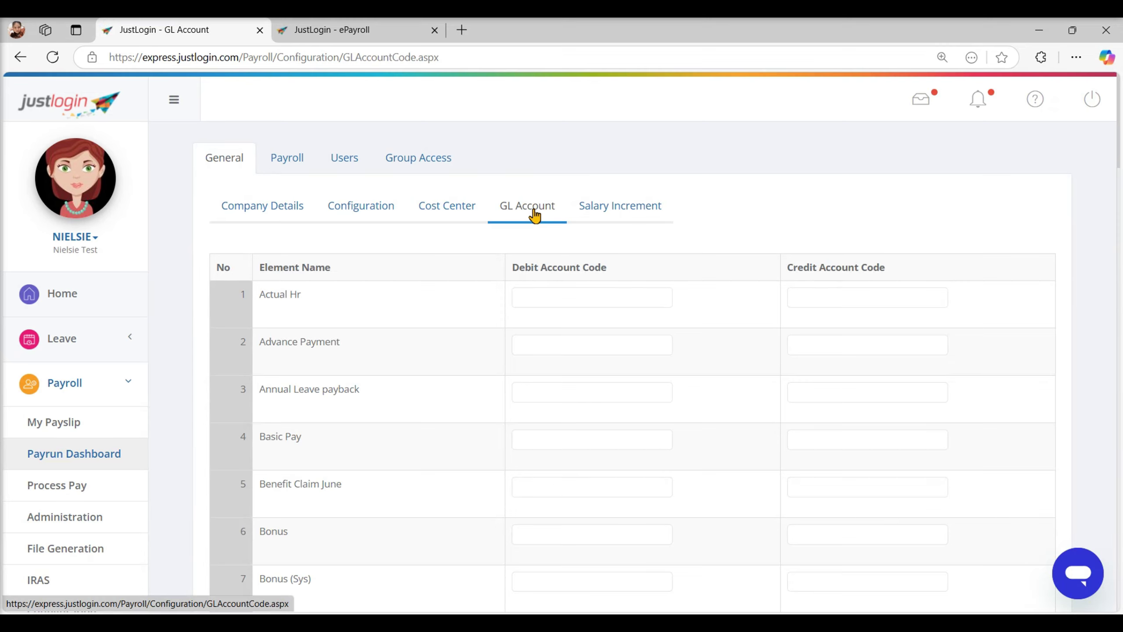
scroll(677, 383, down, 6)
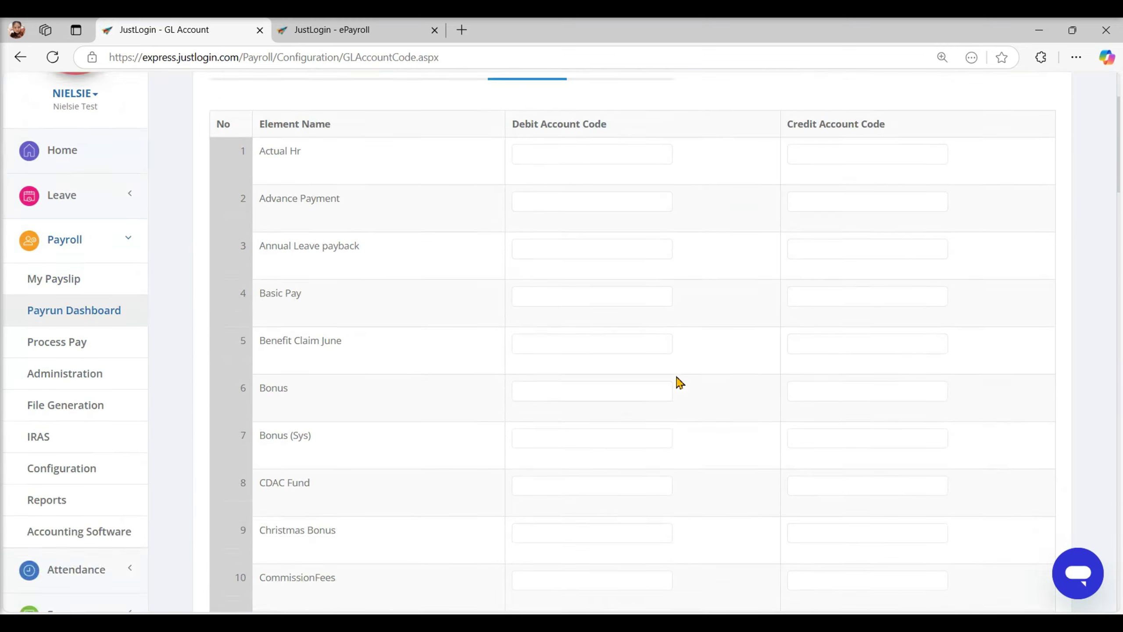
scroll(677, 377, up, 8)
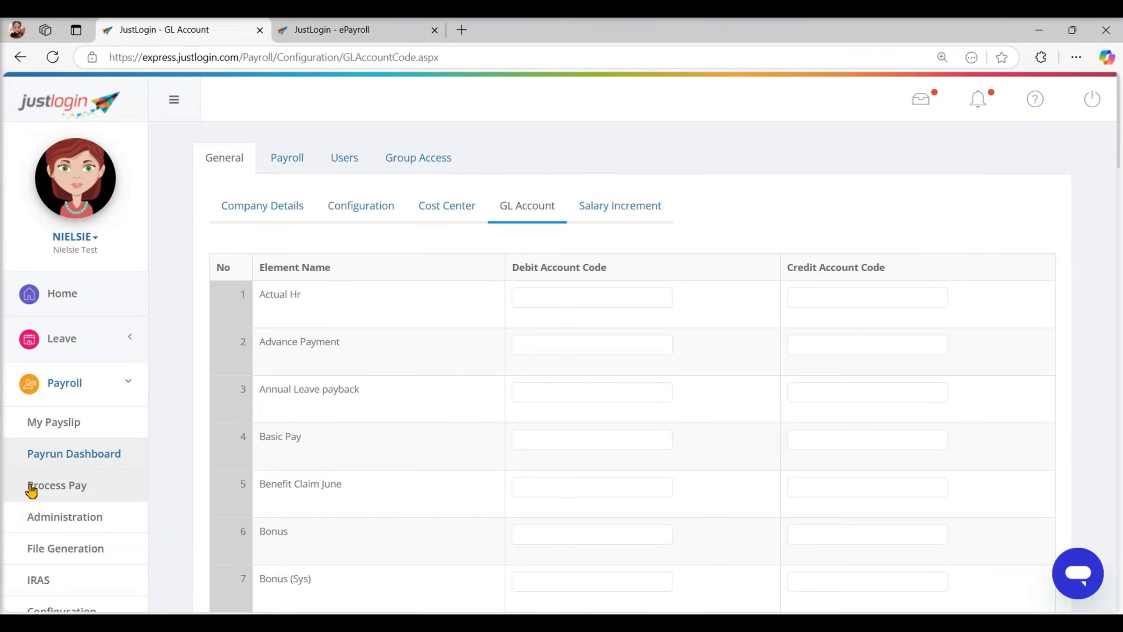
Open the accounting software integrations in a separate browser tab and switch on the Xero connection
scroll(109, 471, down, 5)
right_click(94, 384)
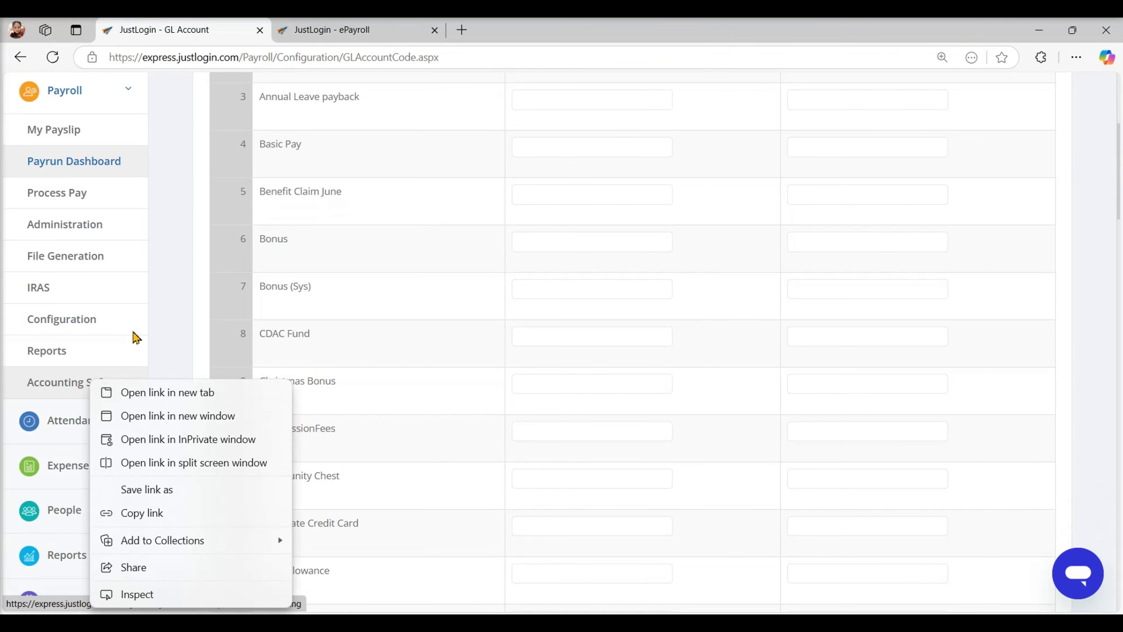
click(168, 391)
scroll(523, 328, up, 6)
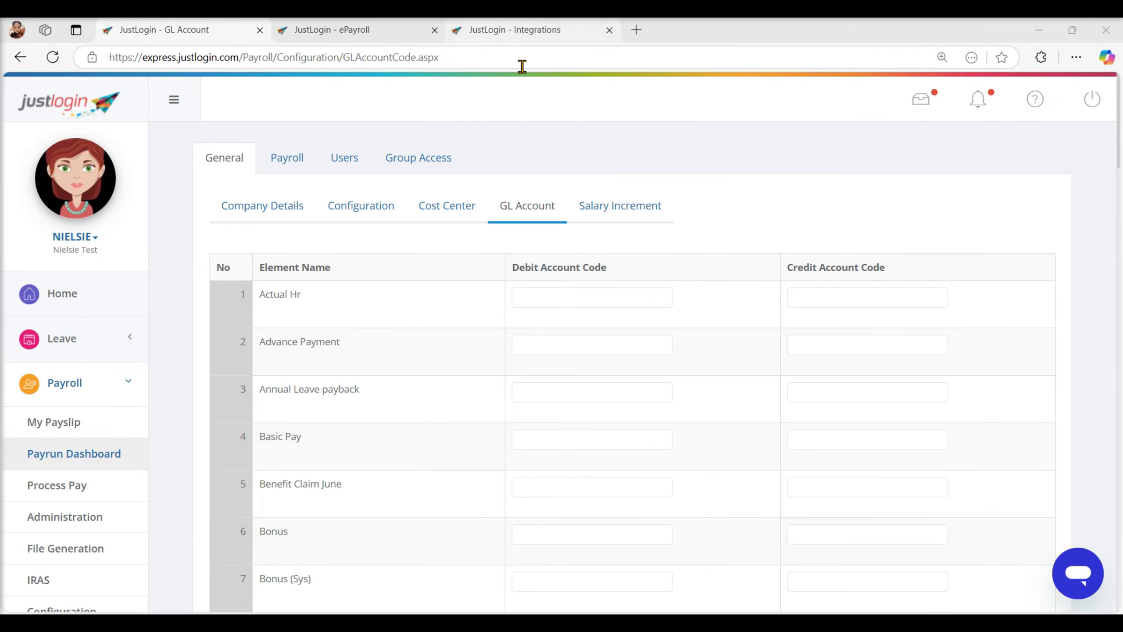
click(519, 31)
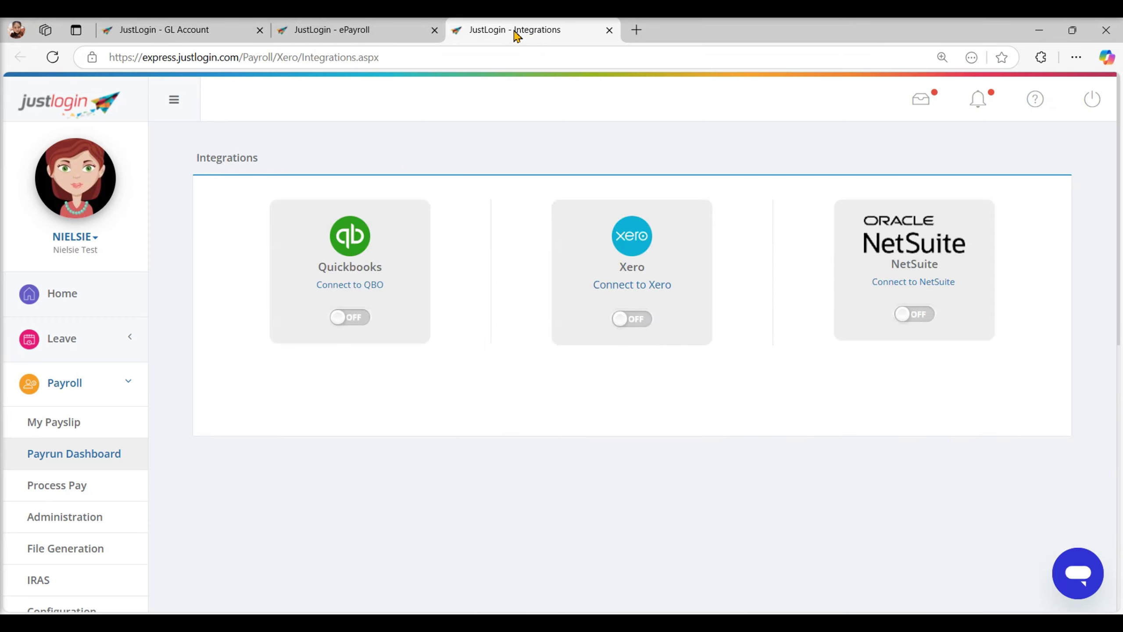
click(640, 325)
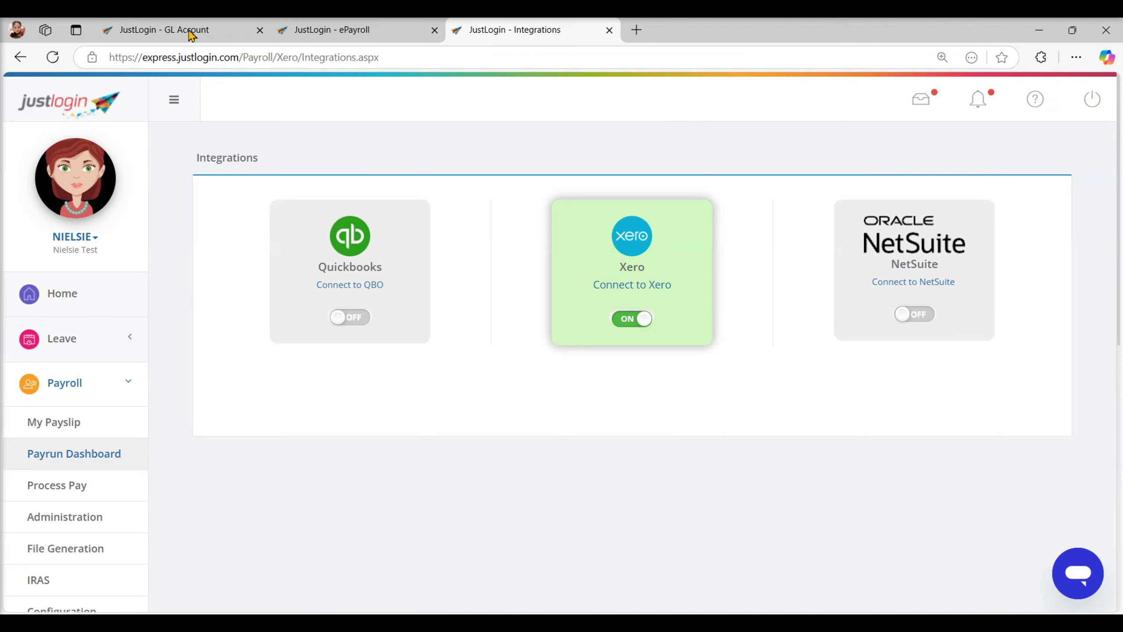
Review the salary increment reasons in the general configuration and bring up the Salary Progression list
click(193, 27)
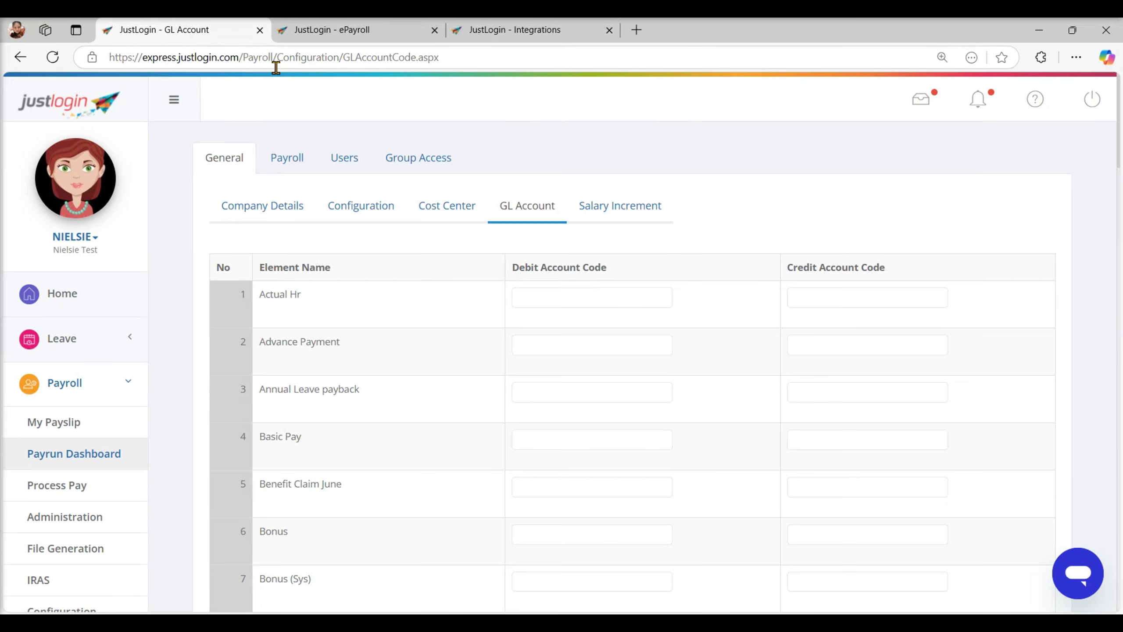
click(636, 209)
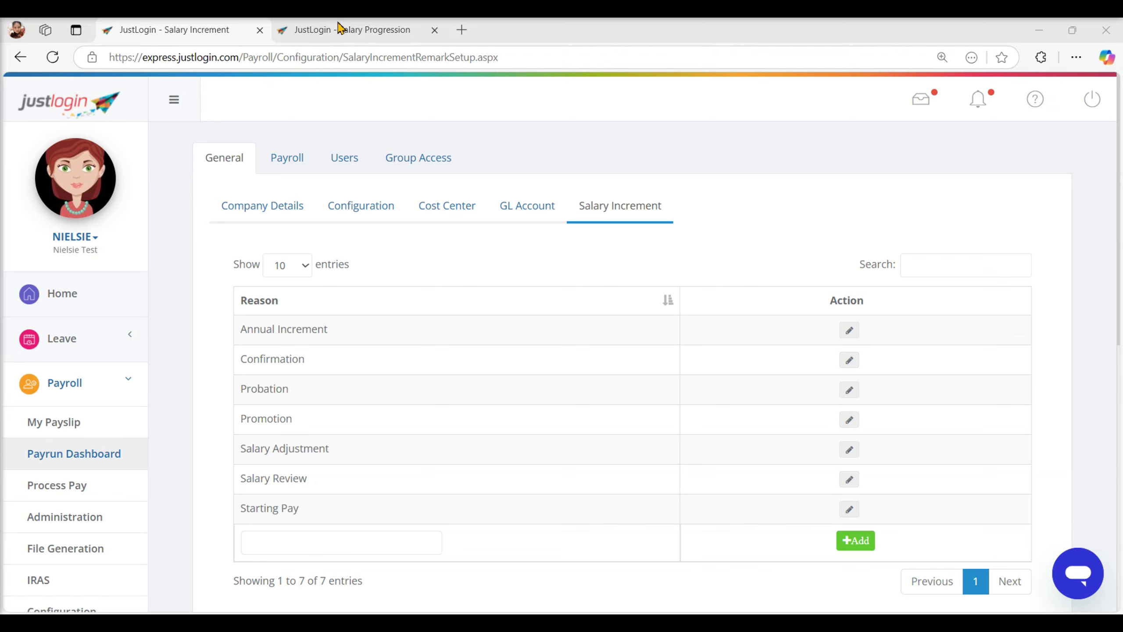
click(339, 29)
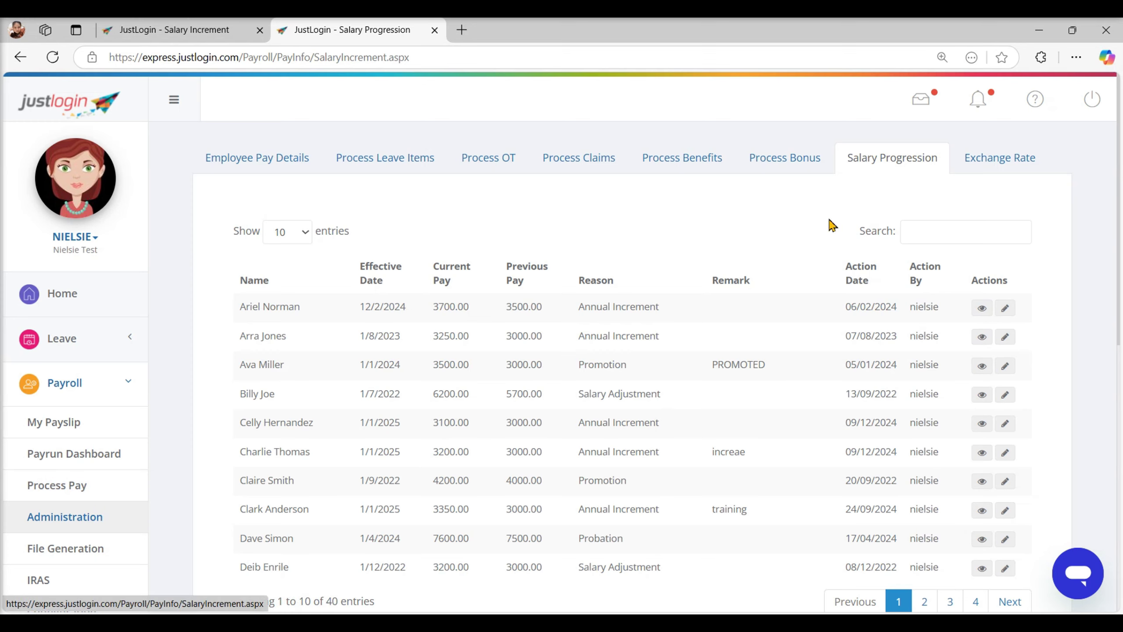
Try a new pay entry for the first listed employee with basic pay 4000 and reason Annual Increment, closing it without submitting
click(1011, 311)
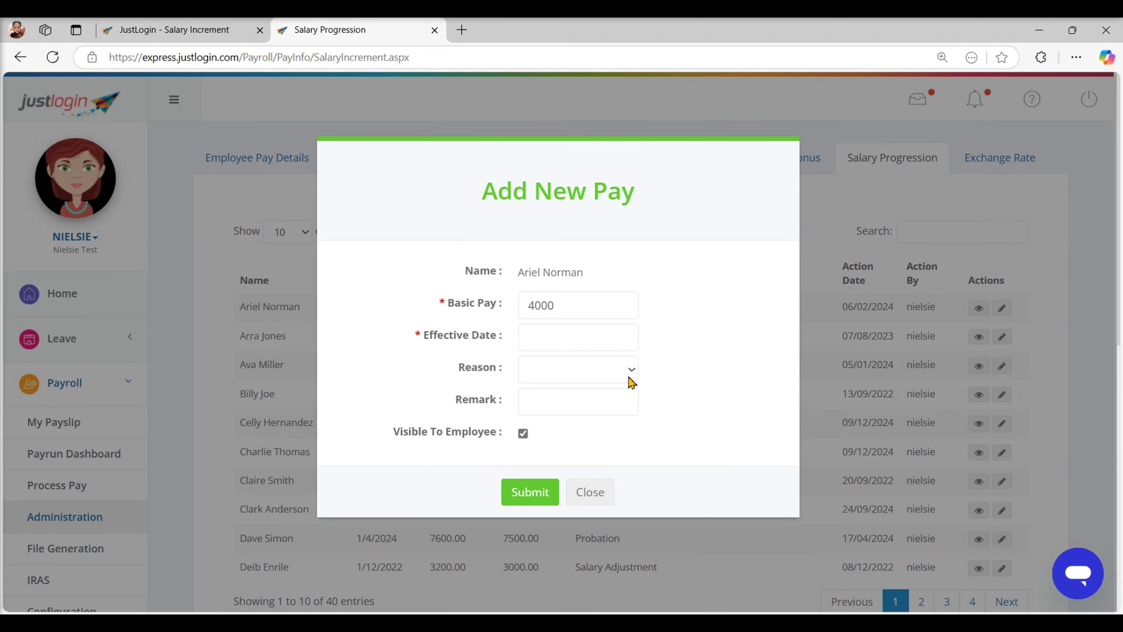
drag(440, 368, 504, 374)
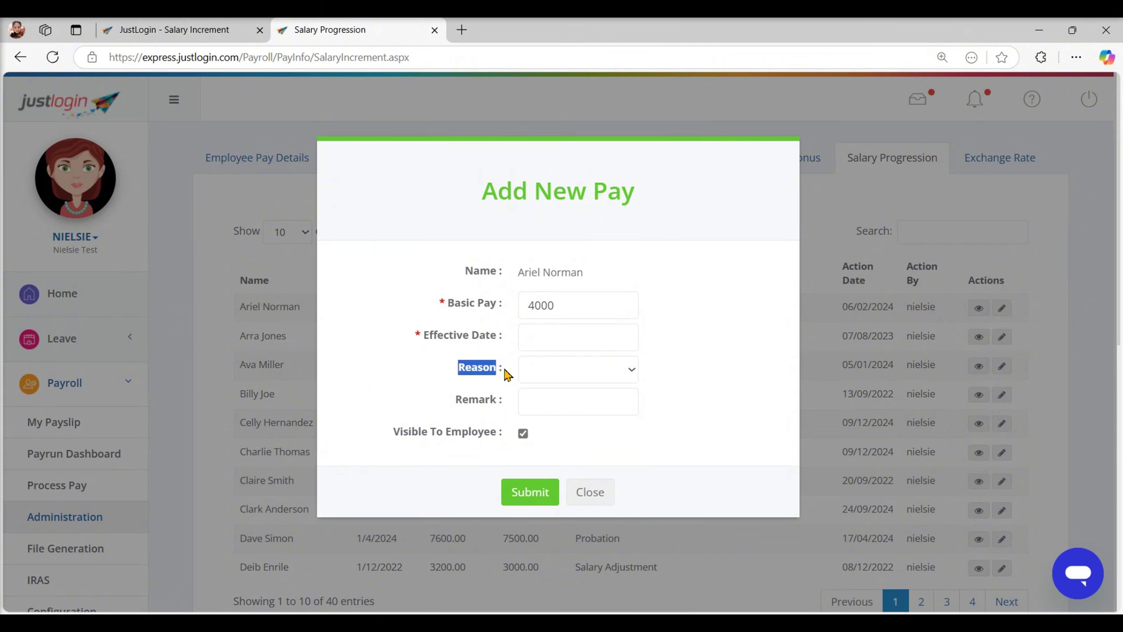
click(630, 379)
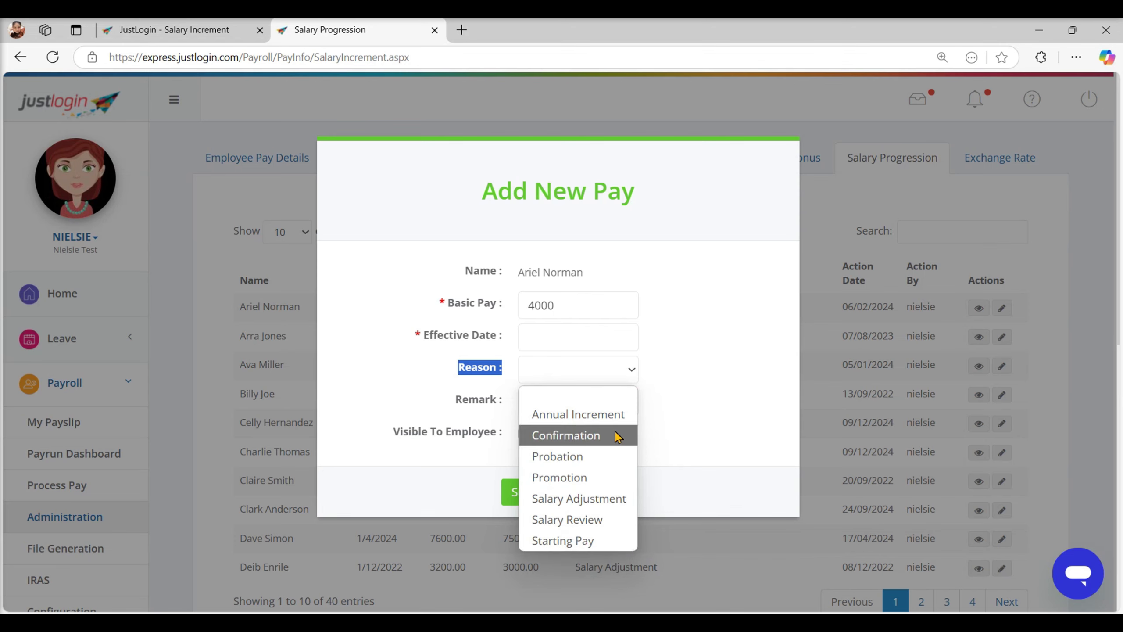
click(616, 416)
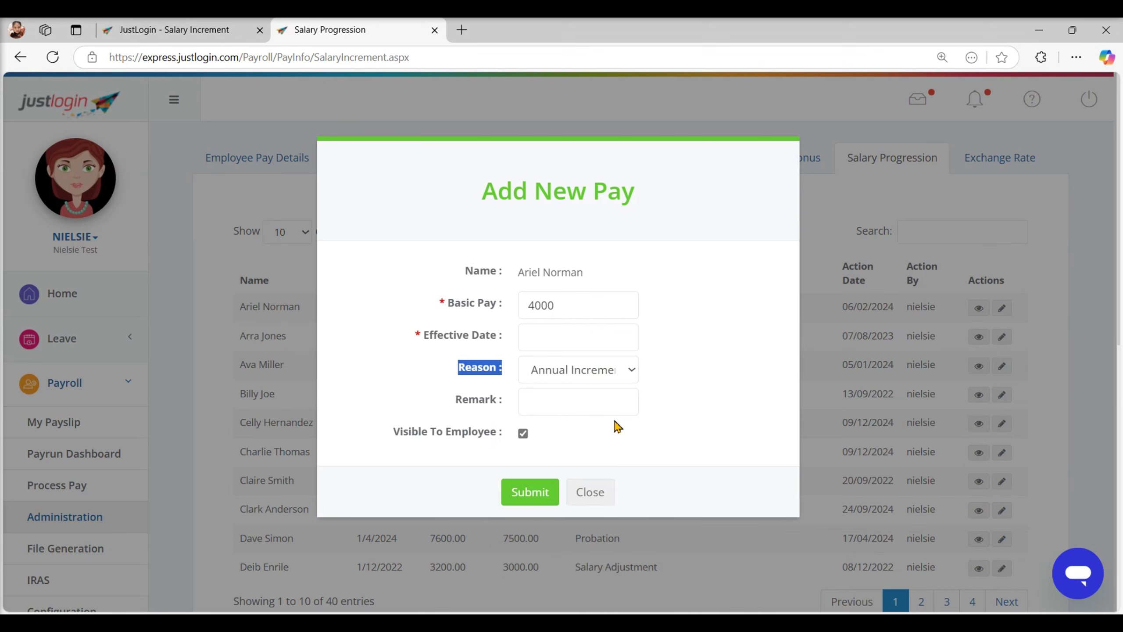
click(594, 499)
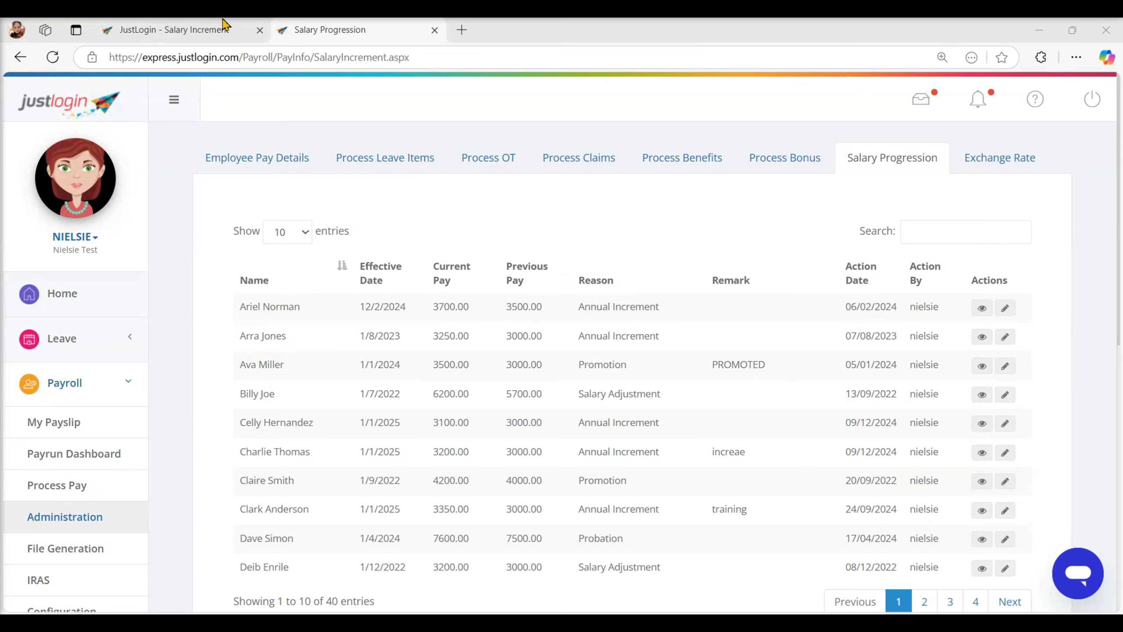
Return to the configuration and review the payroll work calendar, including the Use eLeave Calendar option
click(186, 30)
click(286, 165)
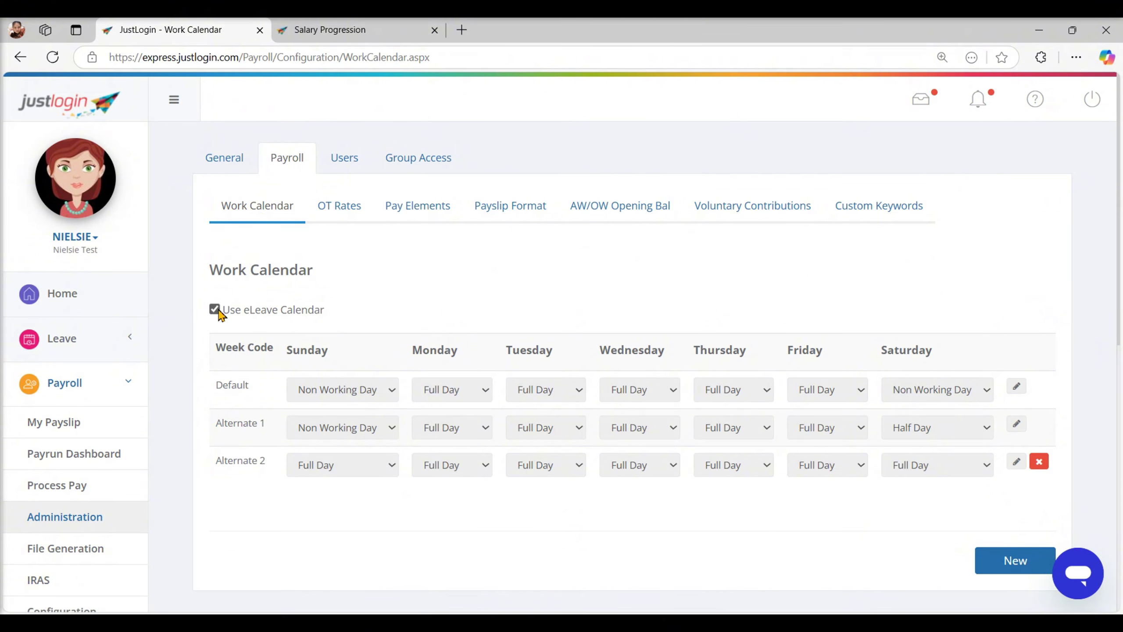
drag(223, 316, 321, 325)
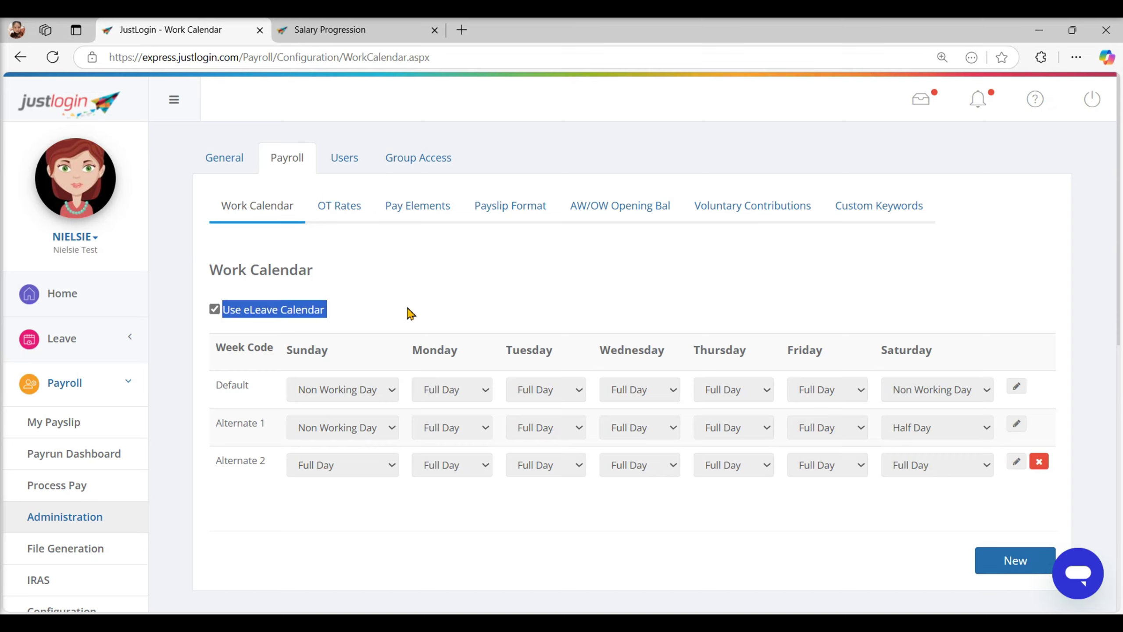
click(382, 305)
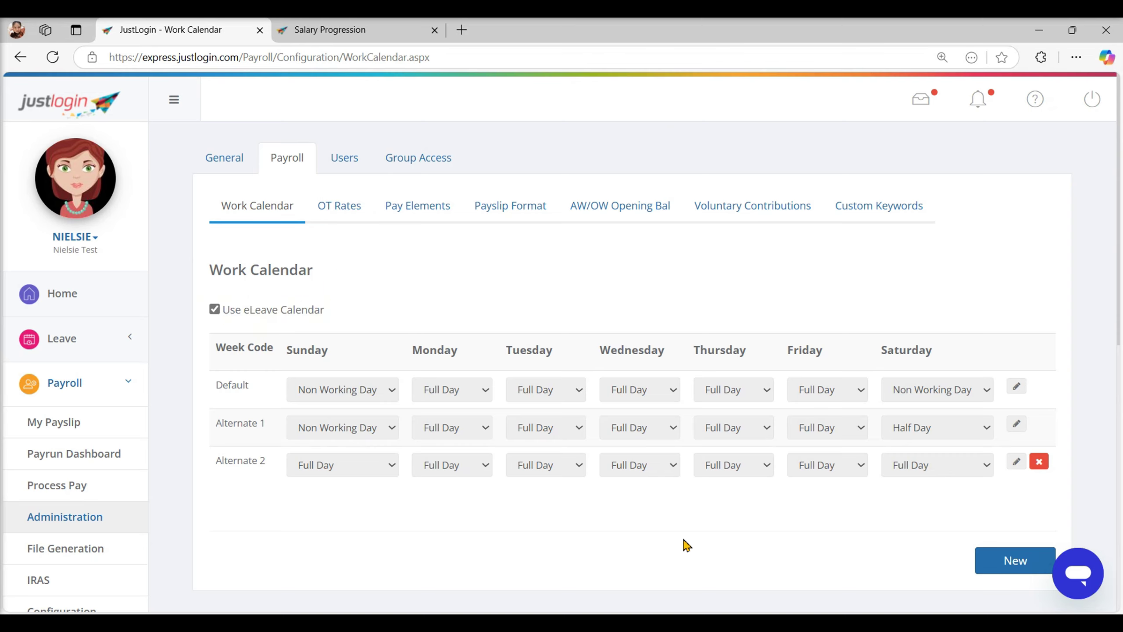
scroll(686, 544, down, 2)
scroll(686, 544, up, 2)
Review the OT hourly rate formula and the options for displaying it and using a different formula for actual working hours
click(337, 208)
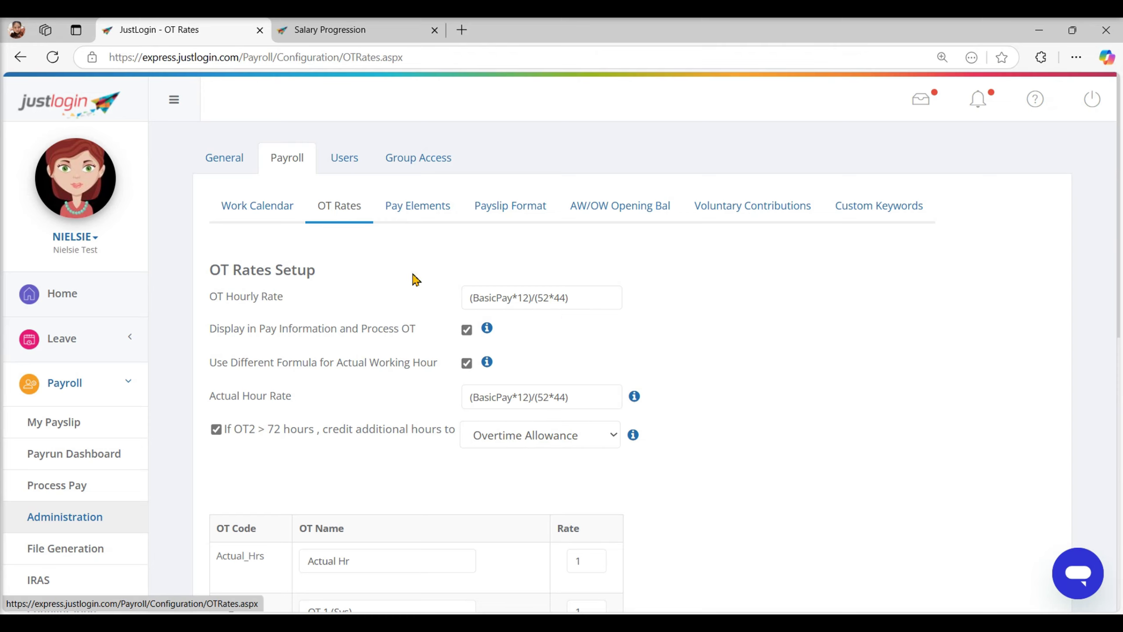
drag(595, 301, 438, 301)
click(391, 283)
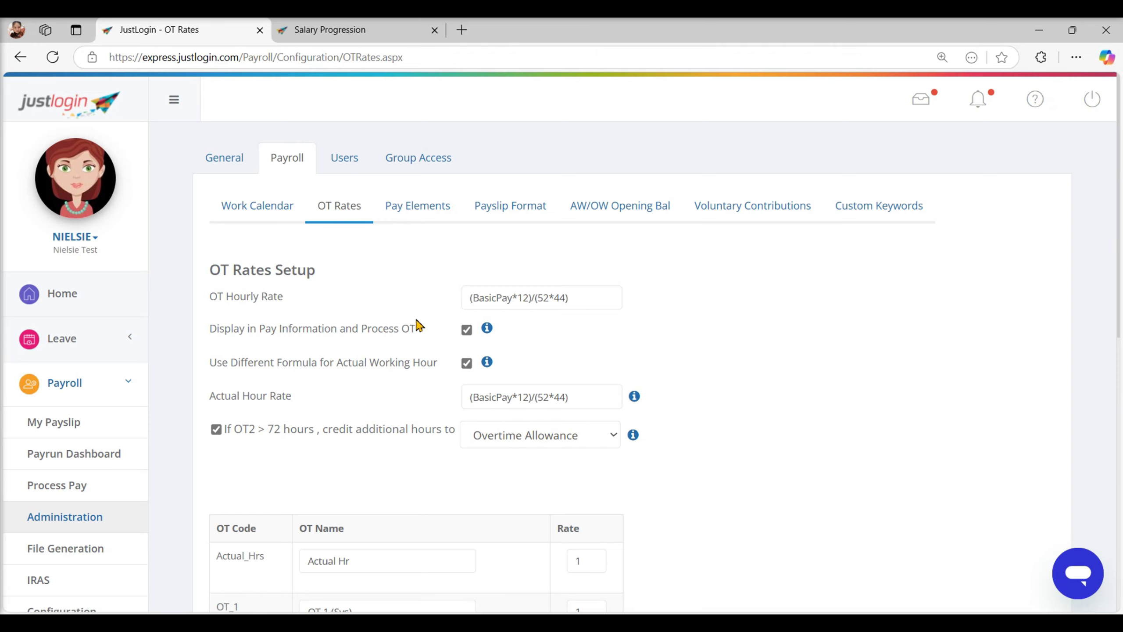
drag(212, 331, 419, 339)
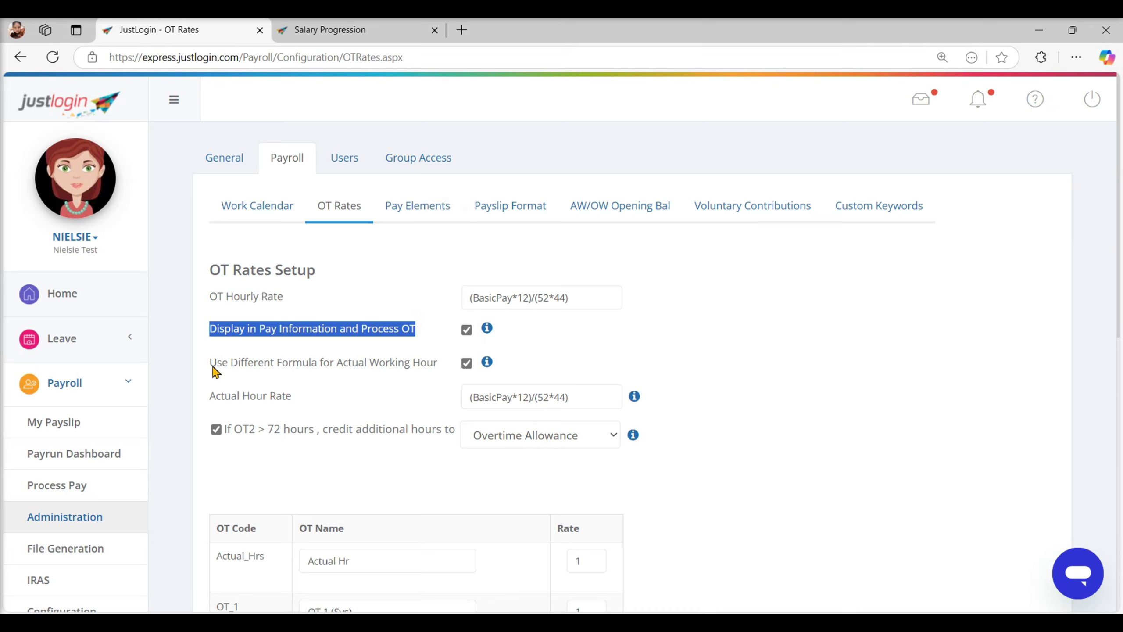
drag(215, 371, 417, 380)
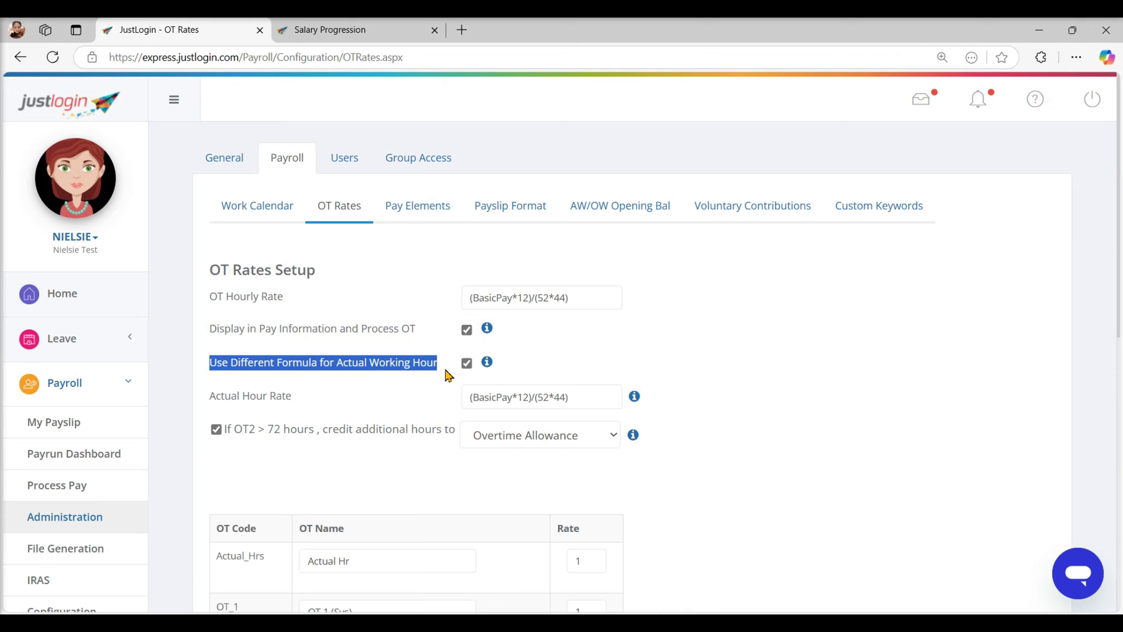
click(427, 384)
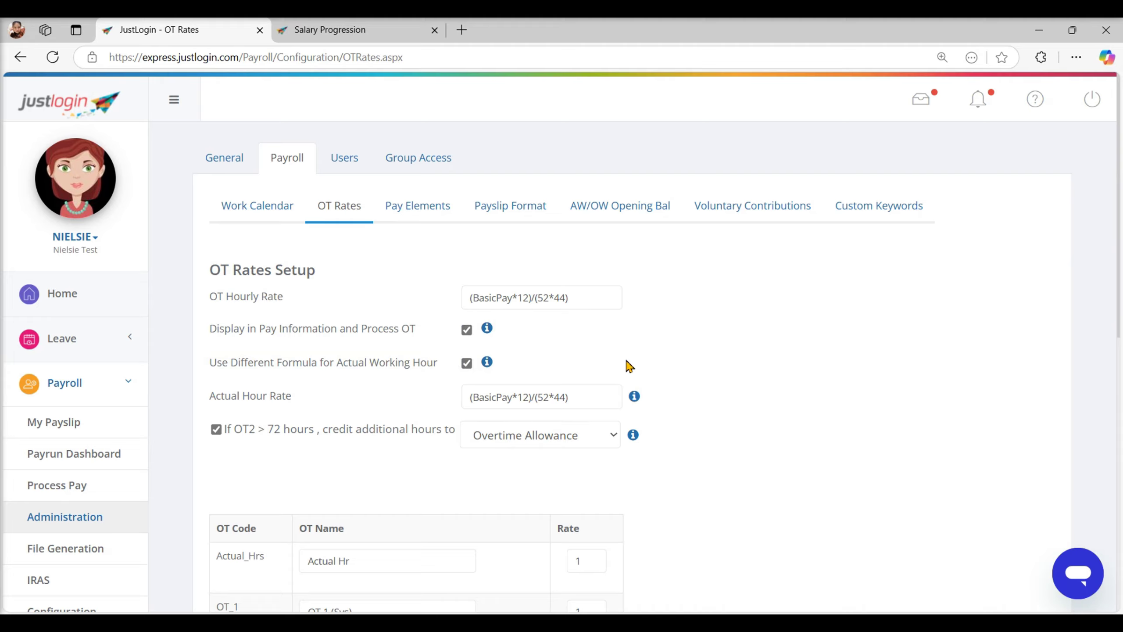
Check the actual hour rate formula and the pay element credited for OT2 hours above 72
scroll(630, 366, down, 1)
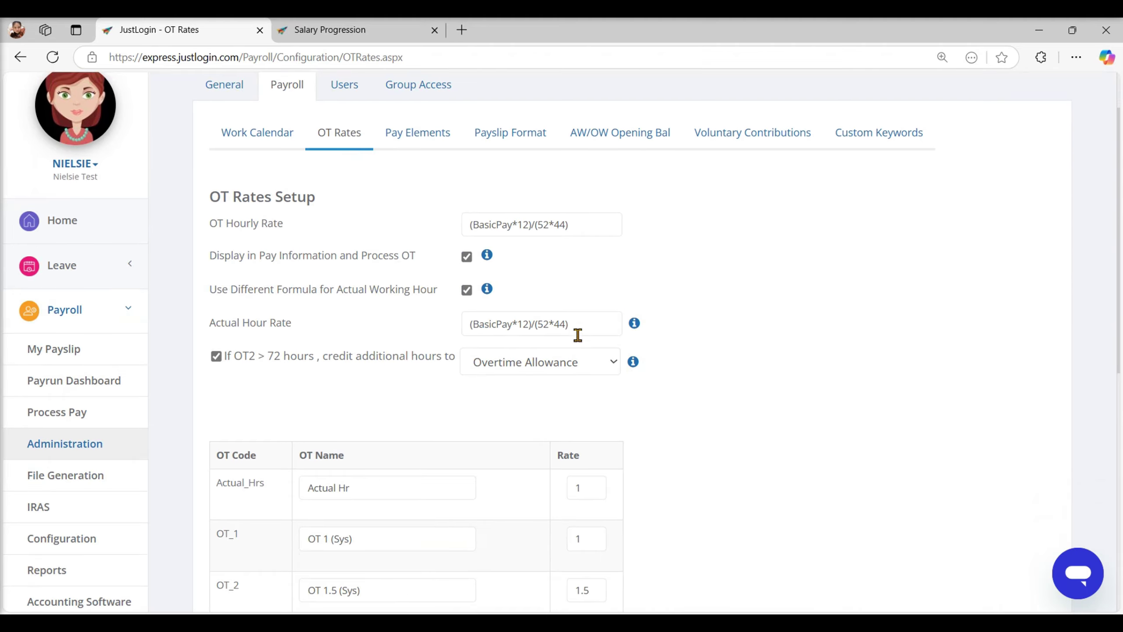
drag(573, 327, 444, 326)
click(703, 319)
click(558, 371)
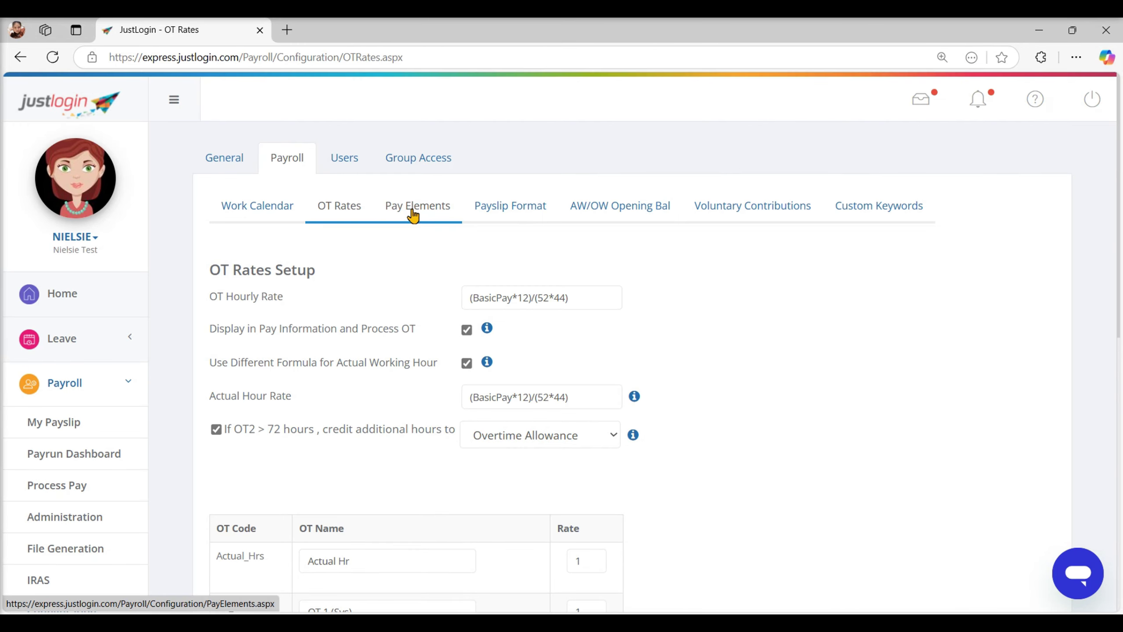
Show 100 entries in the pay elements list and look through the elements down to the end
click(413, 214)
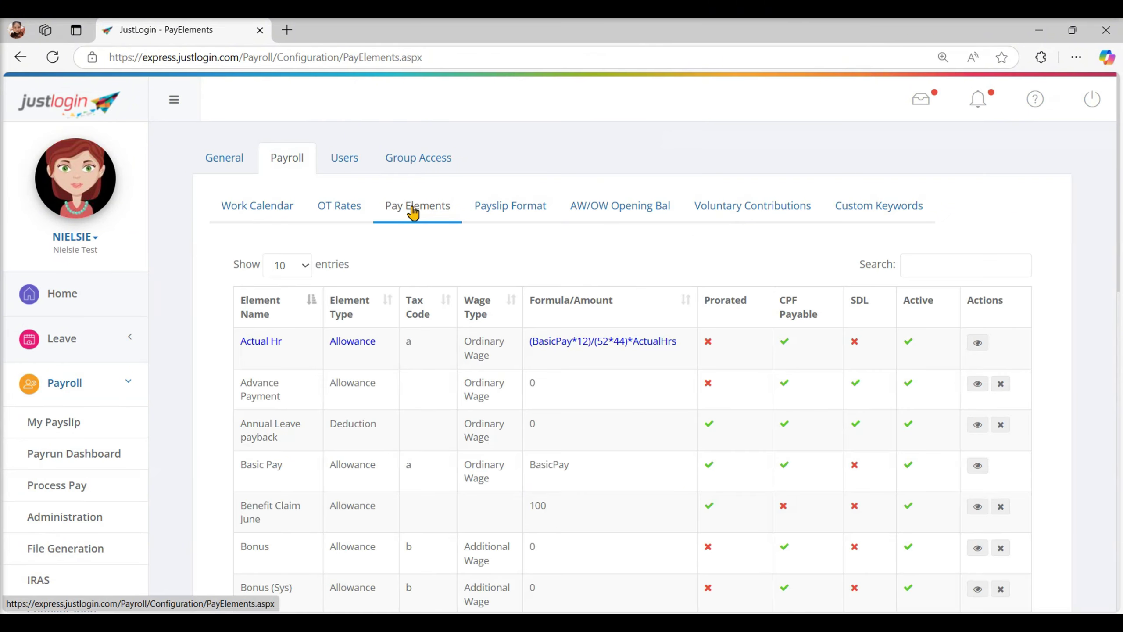
click(286, 270)
click(290, 356)
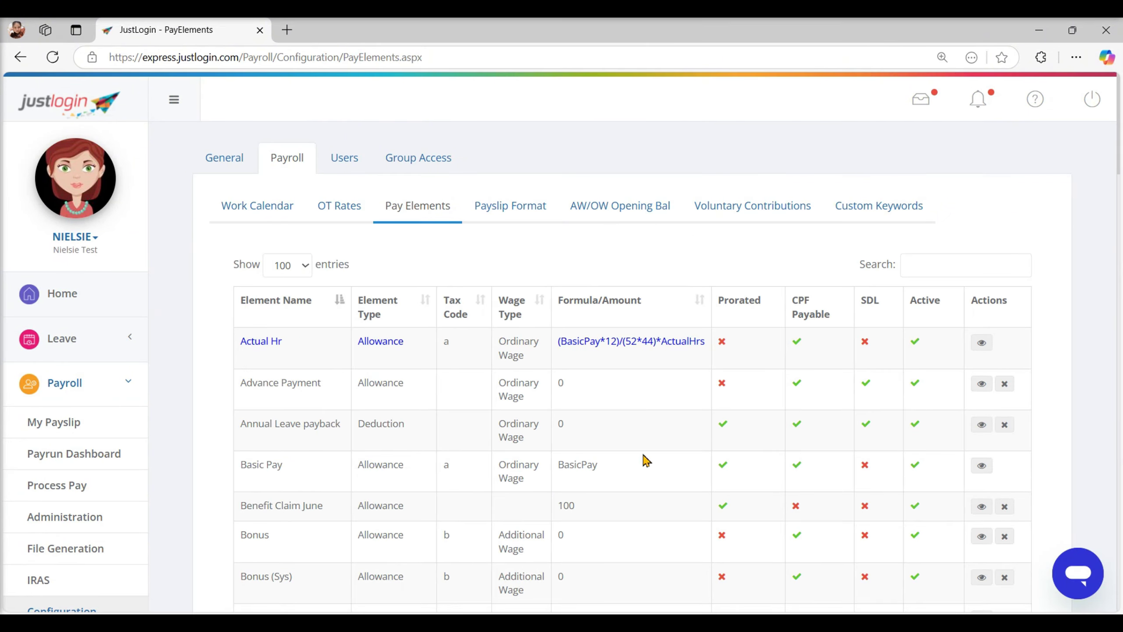
scroll(659, 465, down, 7)
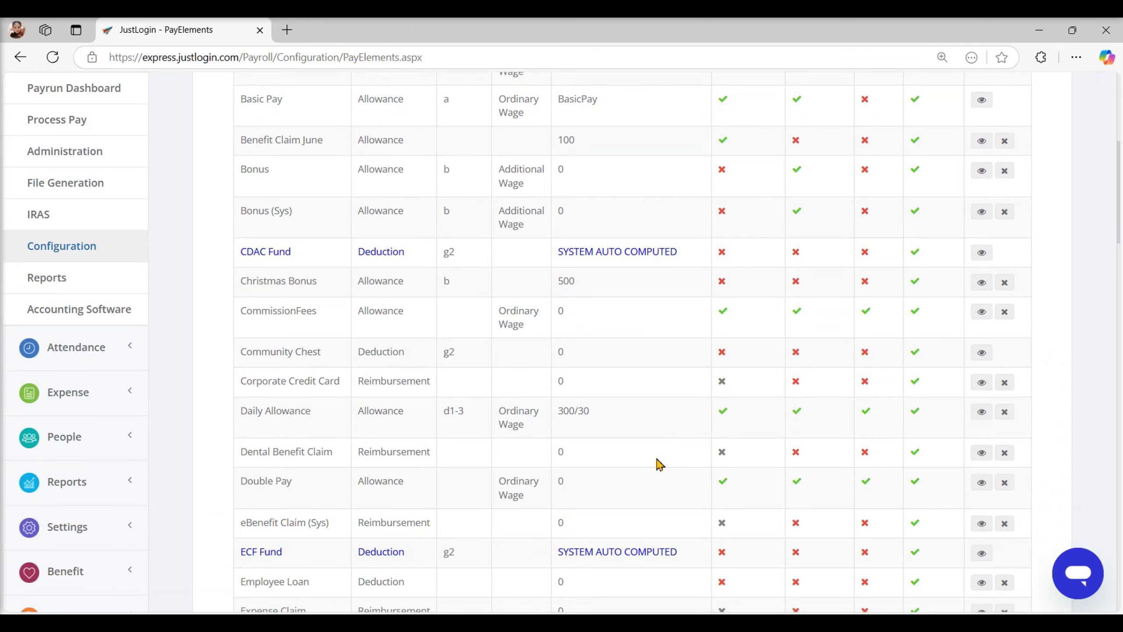
scroll(660, 463, down, 12)
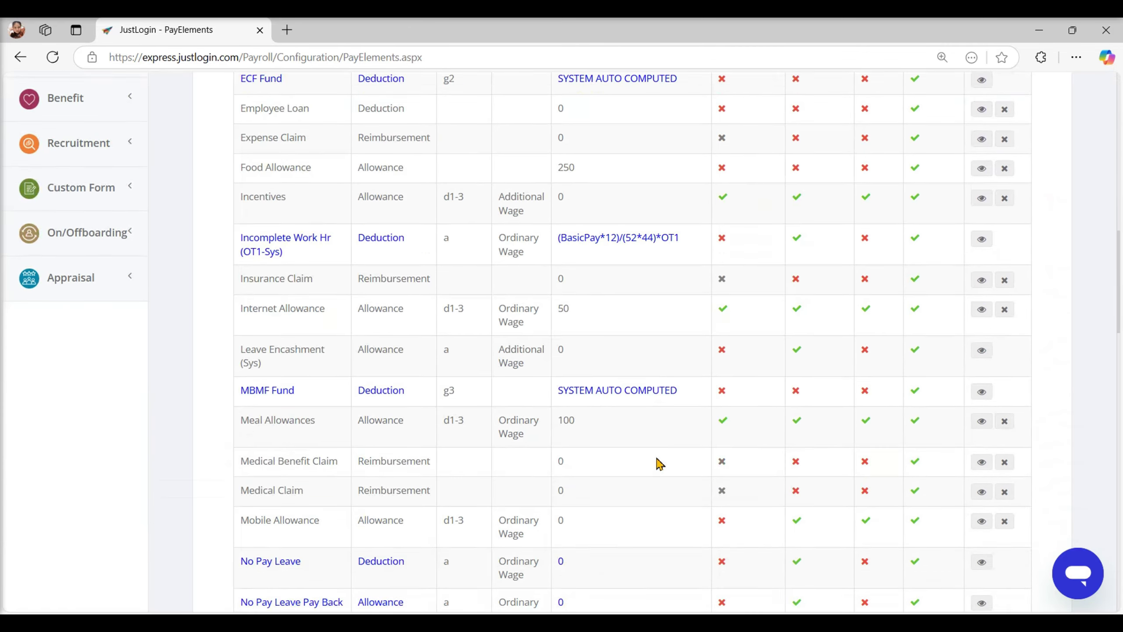
scroll(660, 464, down, 3)
scroll(659, 461, down, 11)
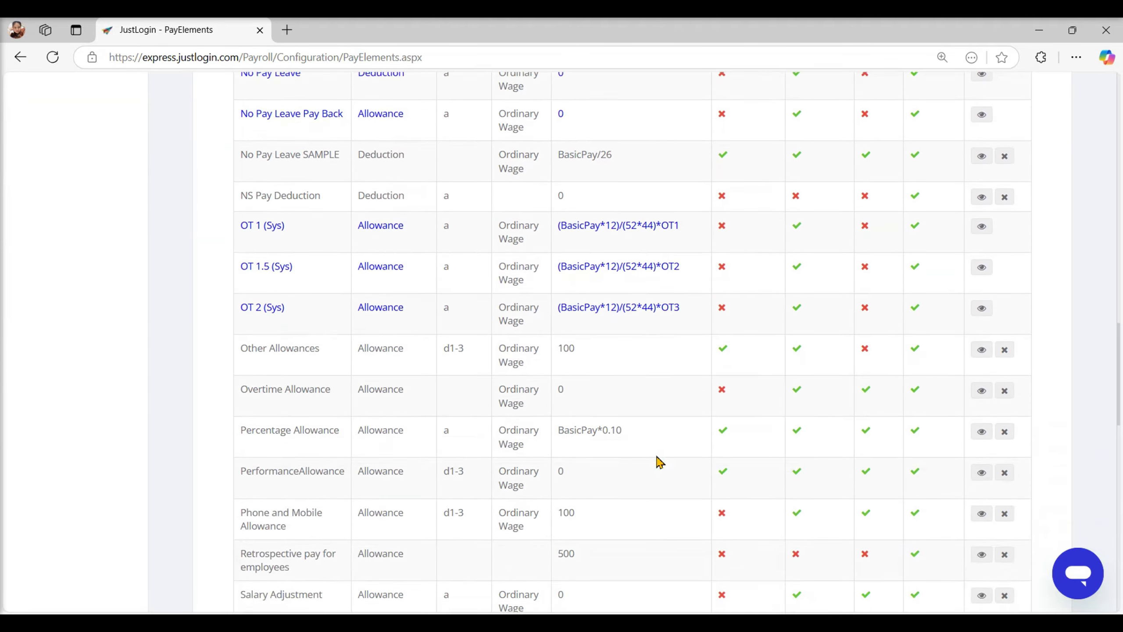
scroll(660, 462, down, 2)
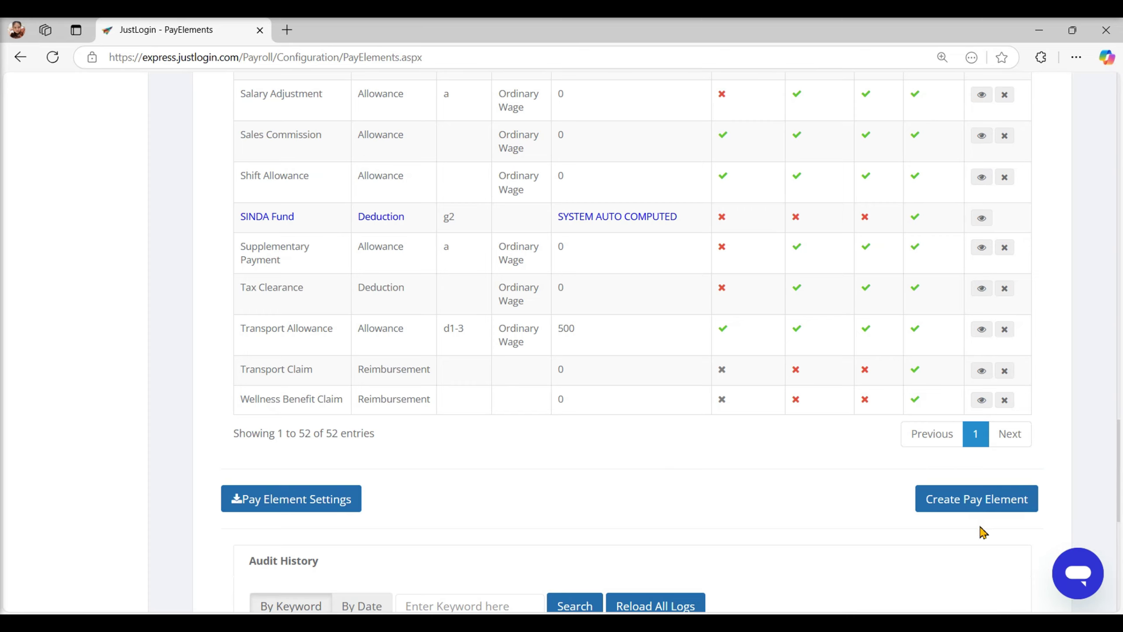
Start a new pay element and set its element ID to Seasonal
click(975, 498)
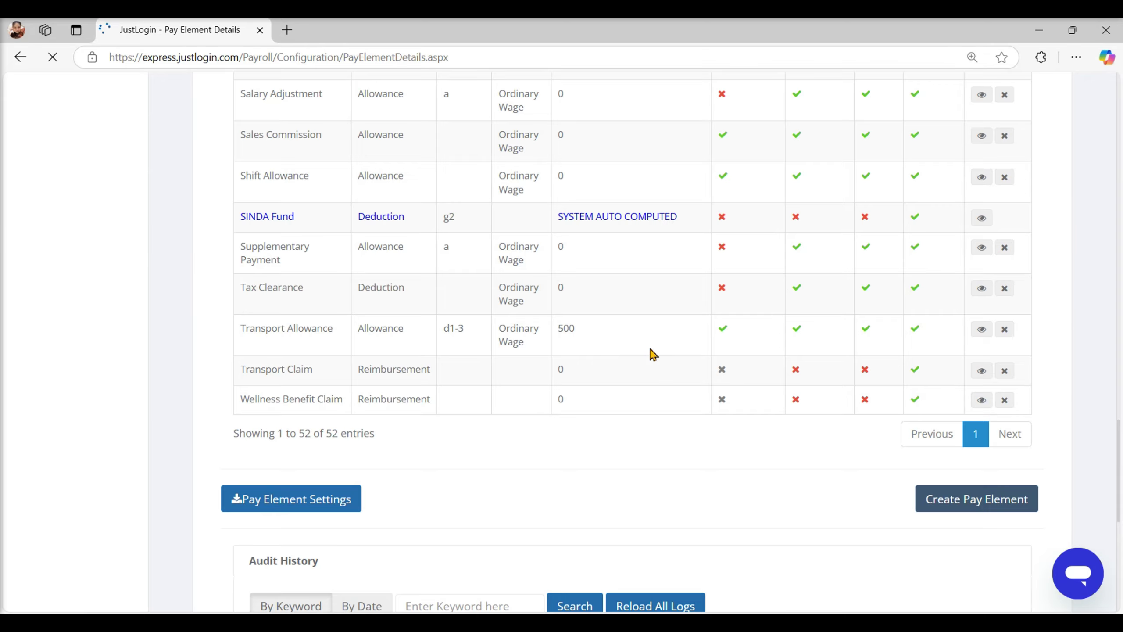
click(510, 219)
text(Seasonal Allowance)
double_click(532, 228)
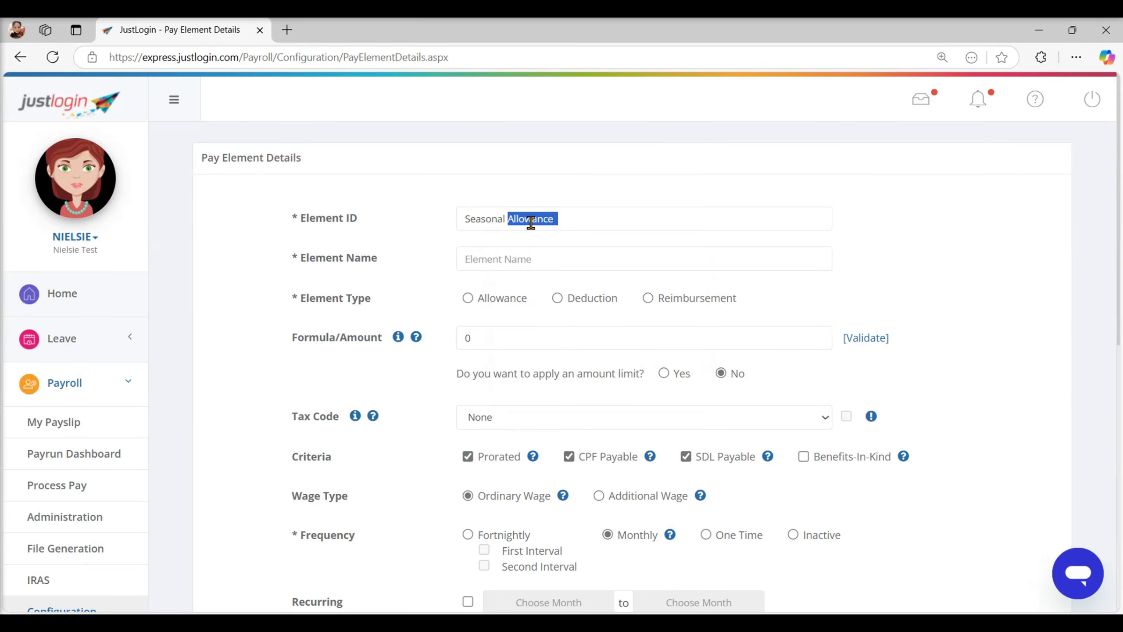
key(BackSpace)
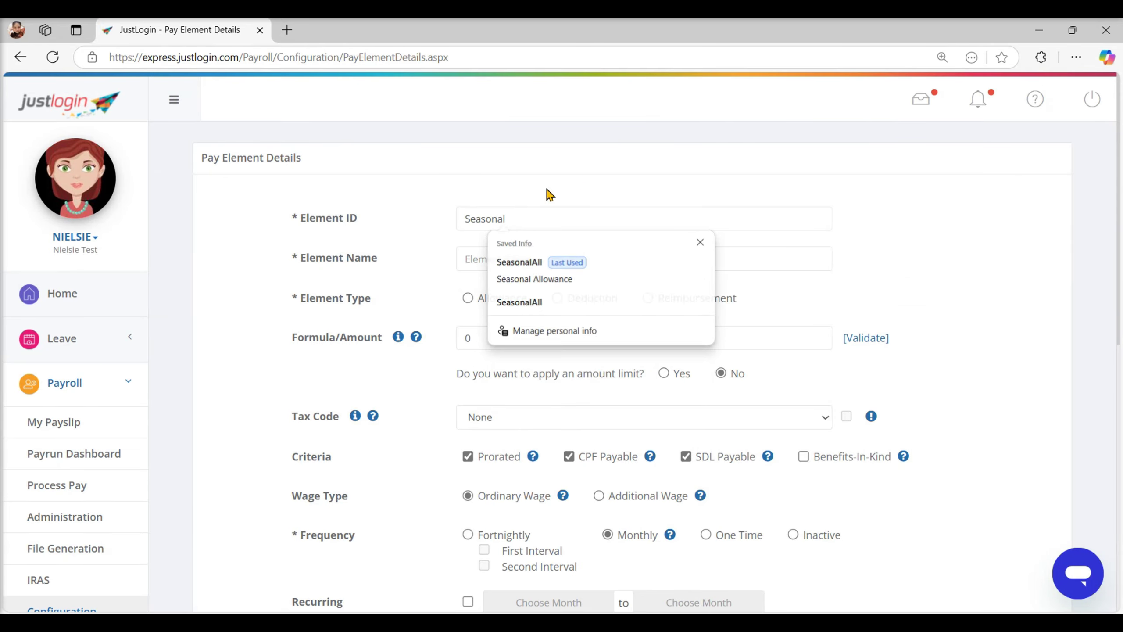
click(547, 191)
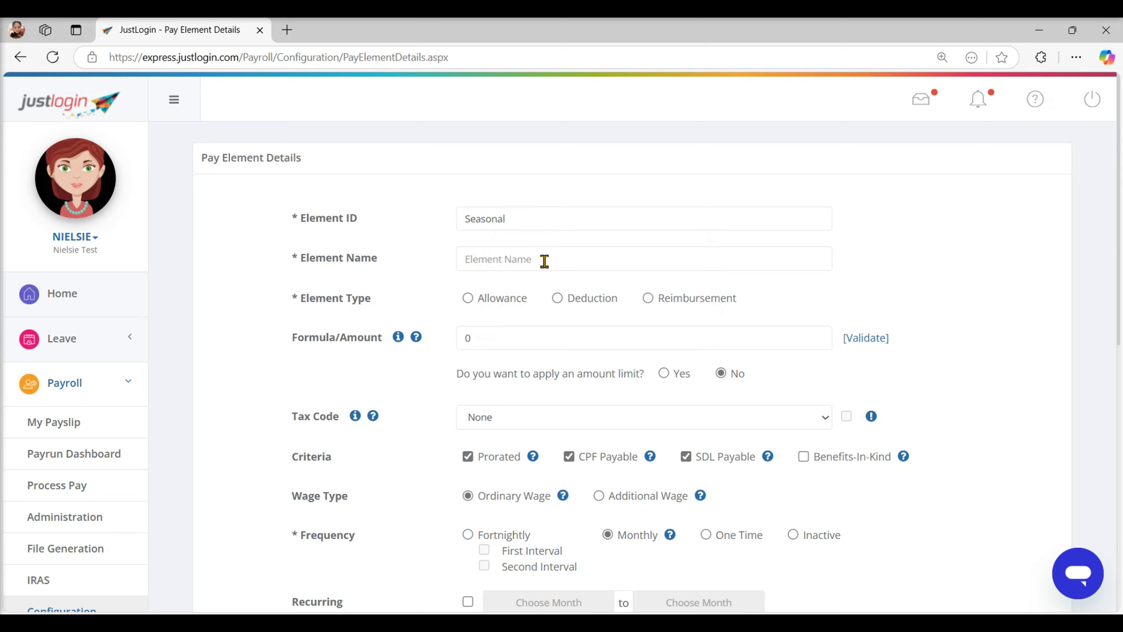
Name the pay element Seasonal Allowance and set its element type to Allowance
click(545, 261)
text(Seasonal Allowance)
click(535, 256)
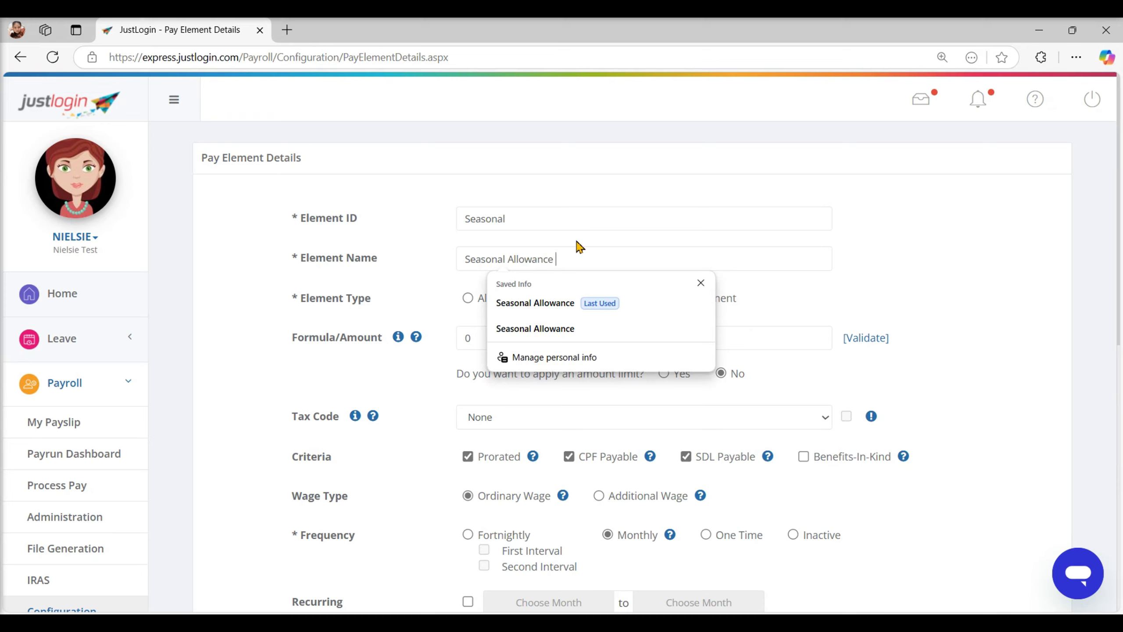
click(557, 198)
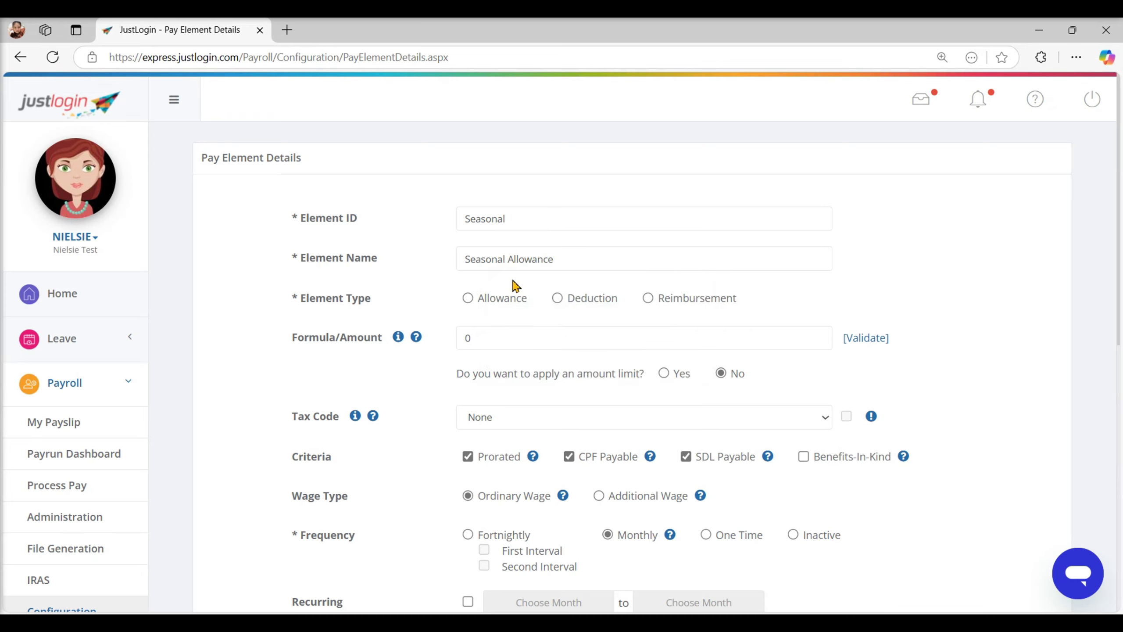
click(468, 299)
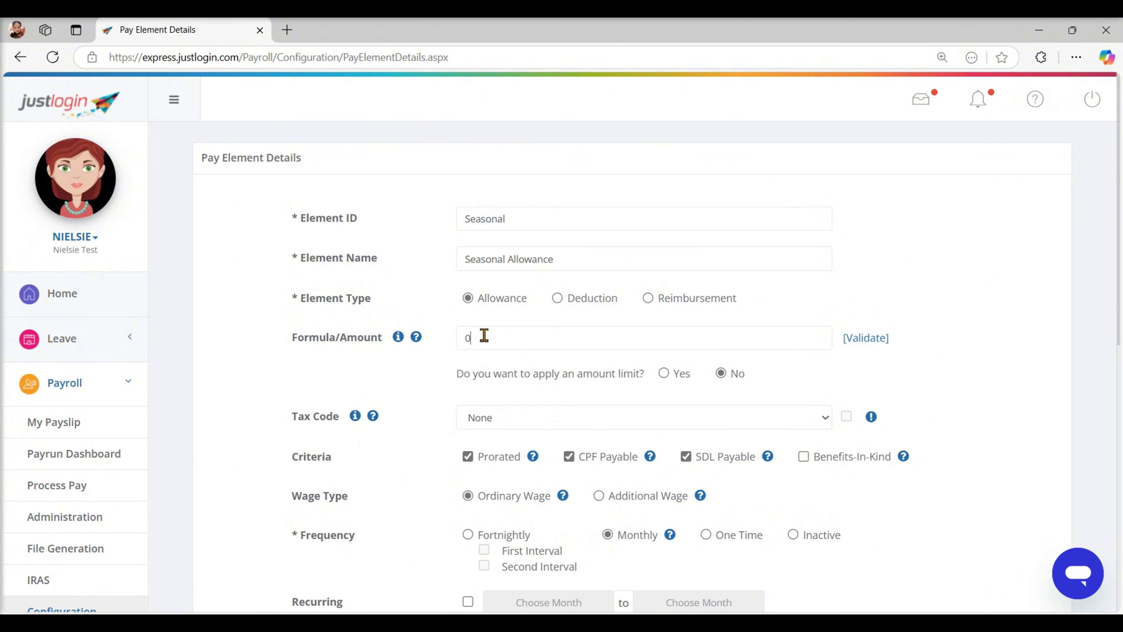
Try an amount of 500 for the Seasonal Allowance and set it back to 0
click(484, 335)
key(BackSpace)
text(500)
key(BackSpace)
key(BackSpace)
key(BackSpace)
text(0)
Check the tax code options but keep None, set the wage type to Additional Wage, and submit the pay element
click(530, 424)
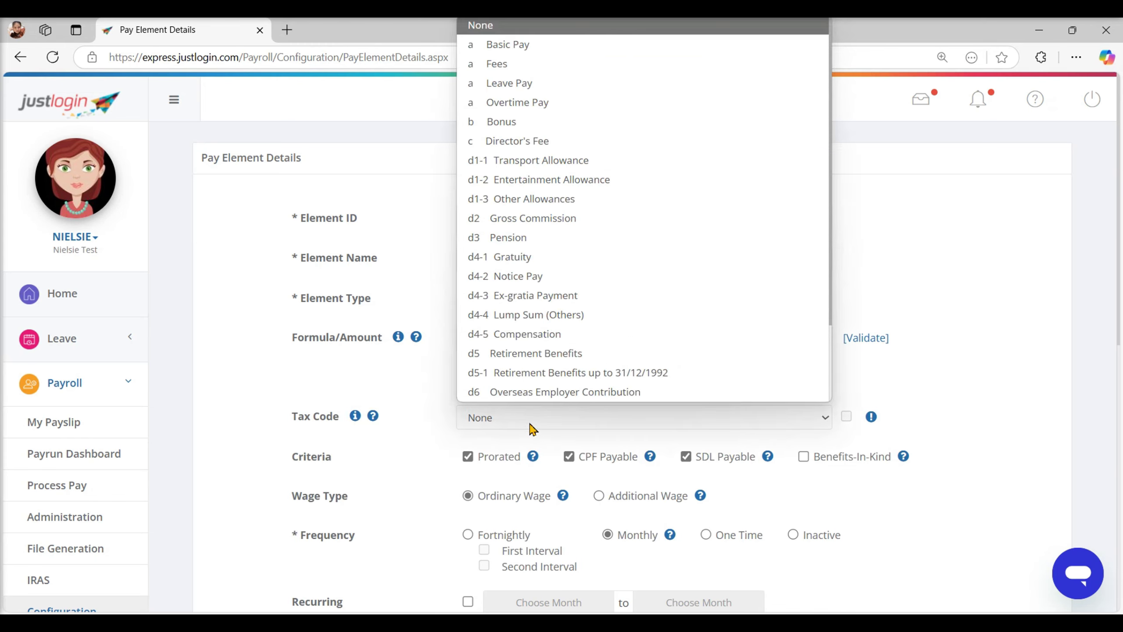
click(533, 428)
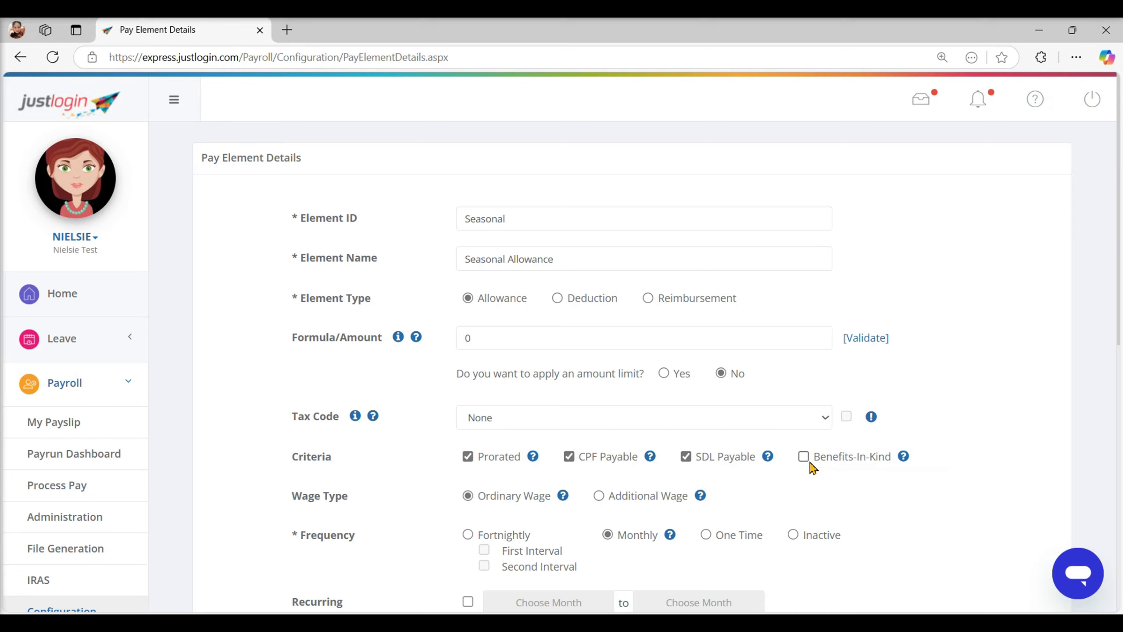
click(598, 496)
scroll(601, 502, down, 2)
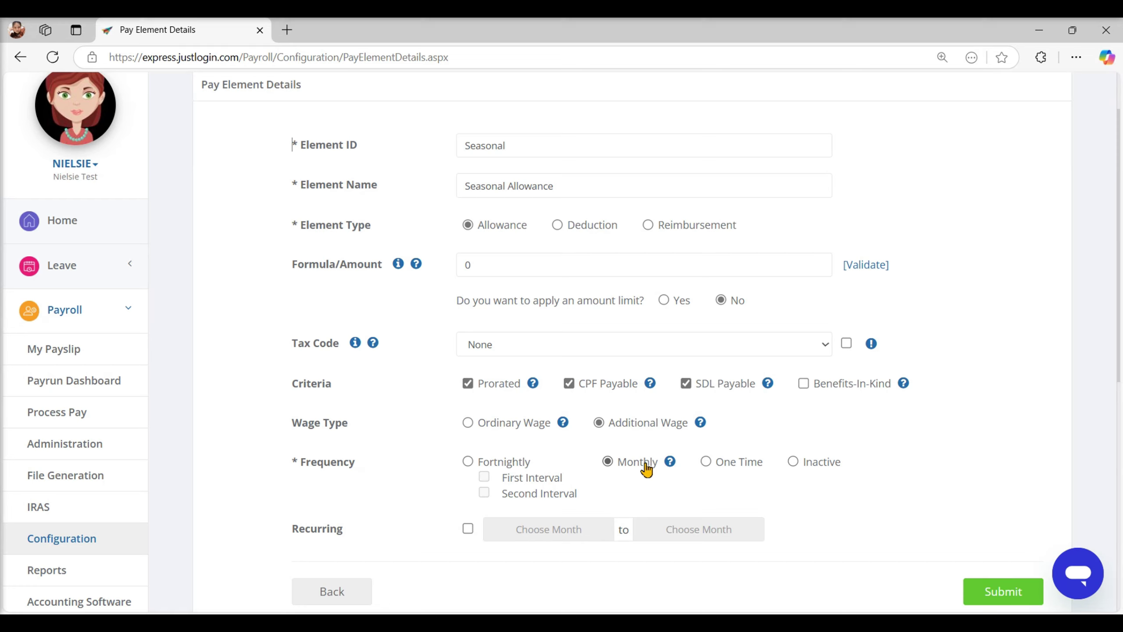
click(1012, 598)
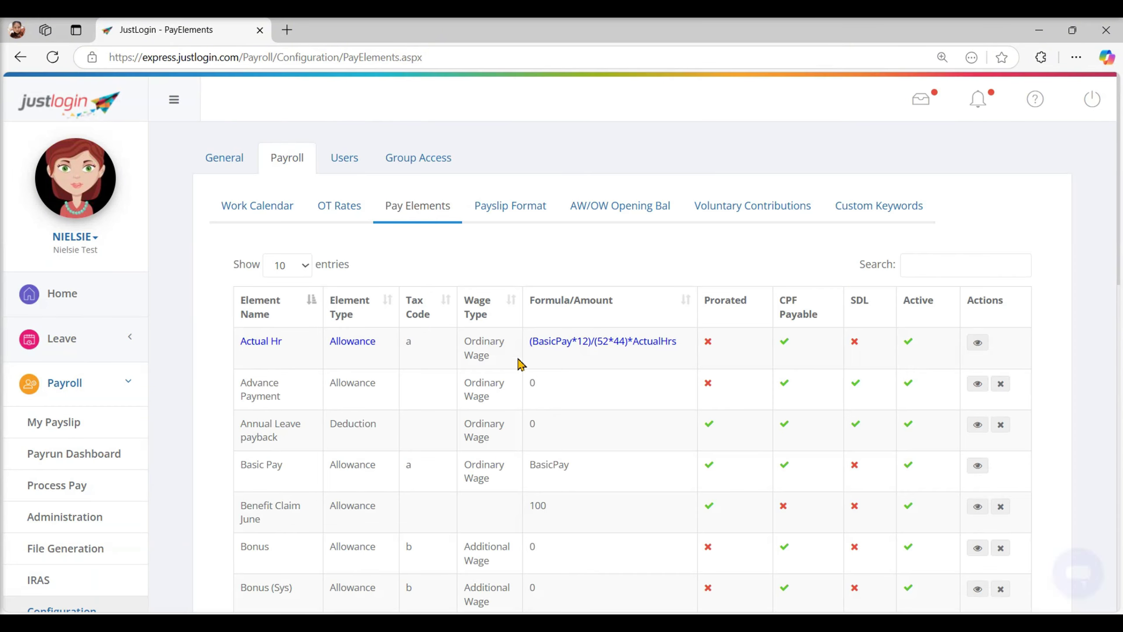
Open the payslip format settings and preview the Standard PDF Format (with Designation) template down to its end
click(507, 207)
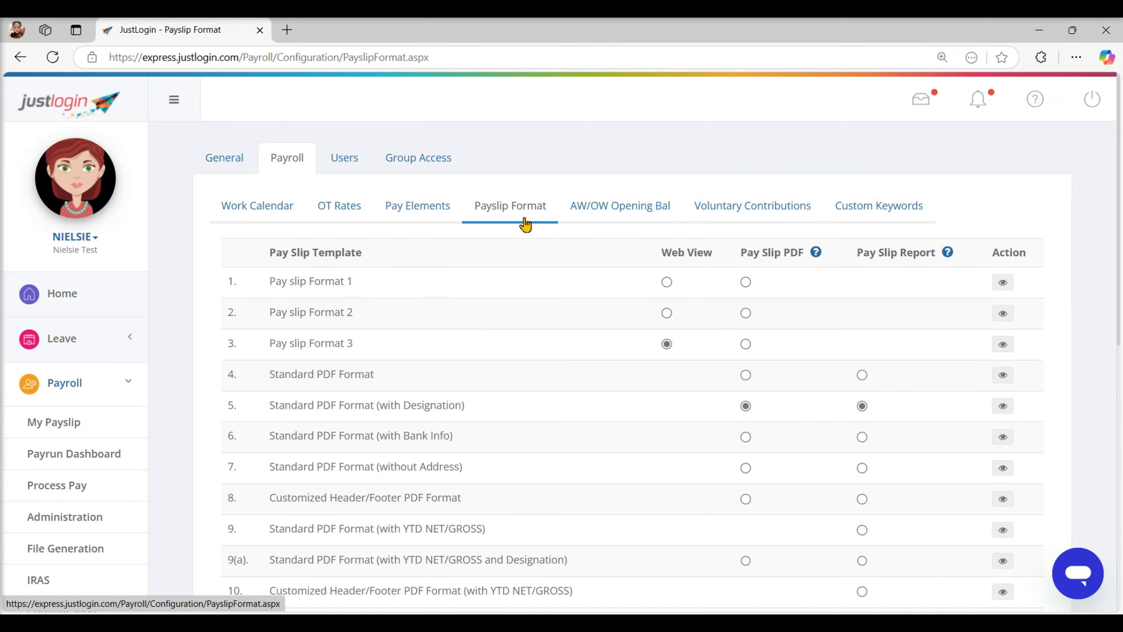
click(1002, 407)
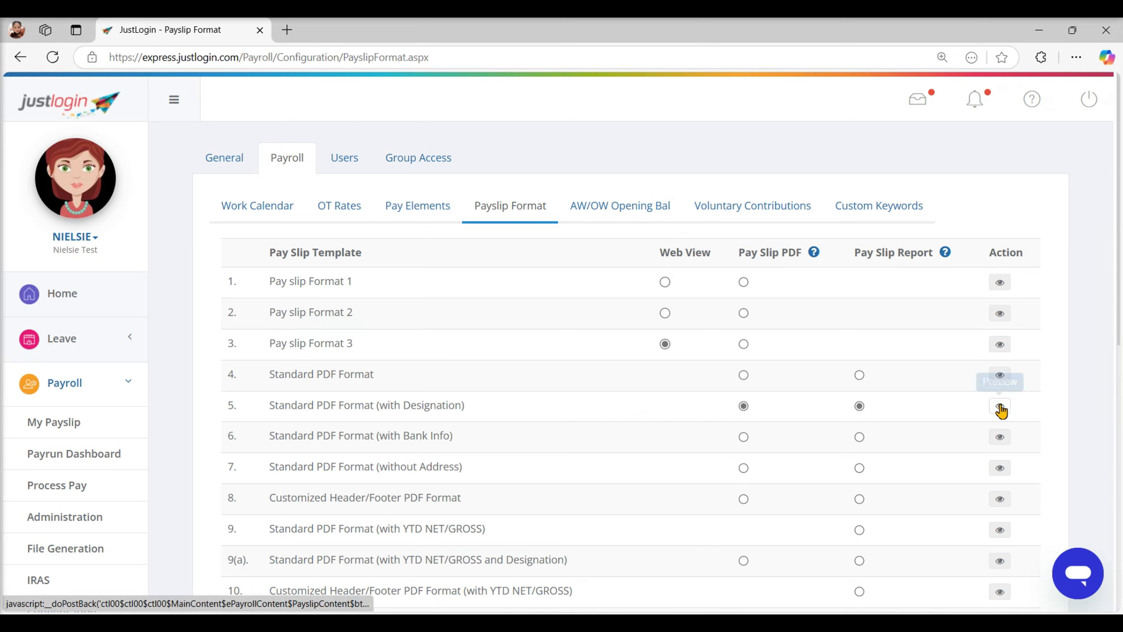
scroll(689, 446, down, 5)
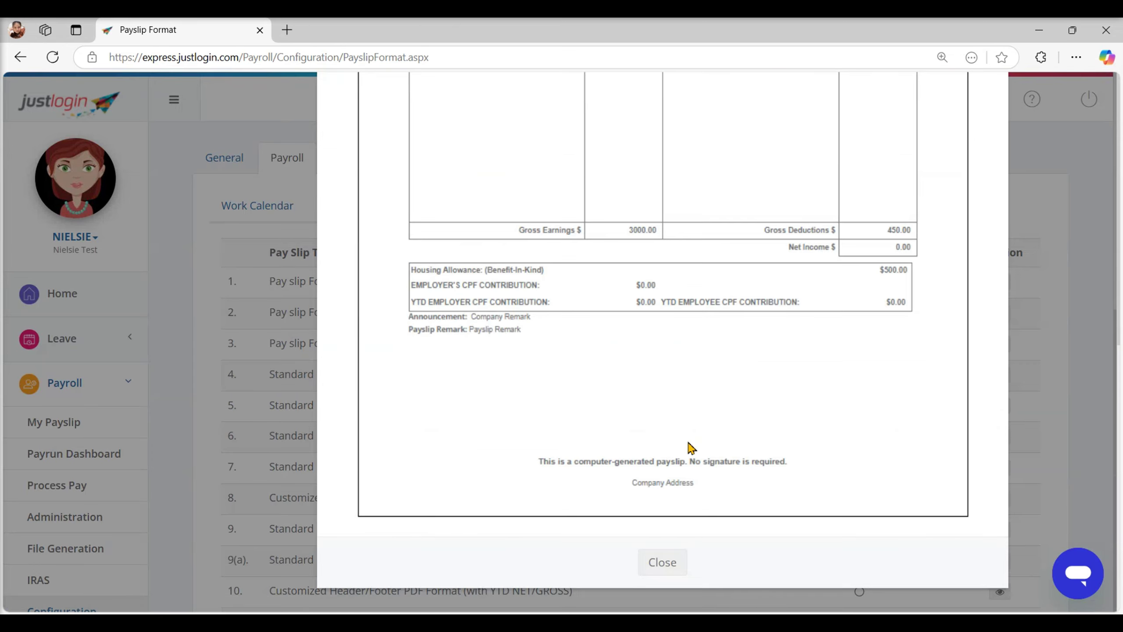
click(669, 564)
Look through the remaining payslip templates and examine the Payslip Logo upload requirements
scroll(602, 491, down, 10)
drag(228, 203, 333, 200)
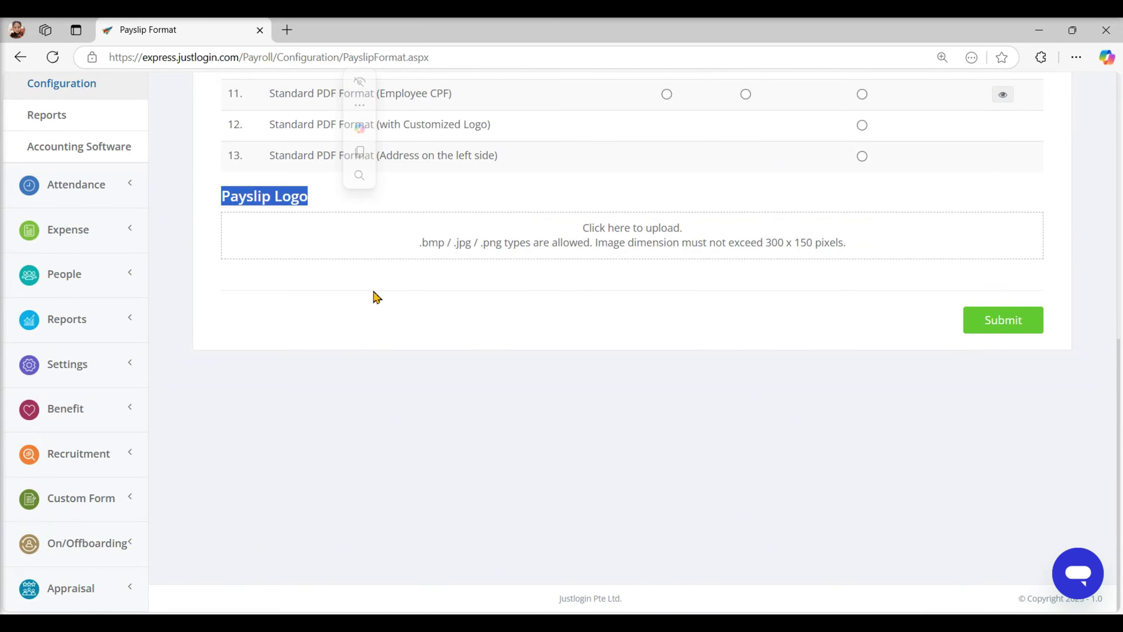
click(377, 297)
scroll(404, 362, up, 10)
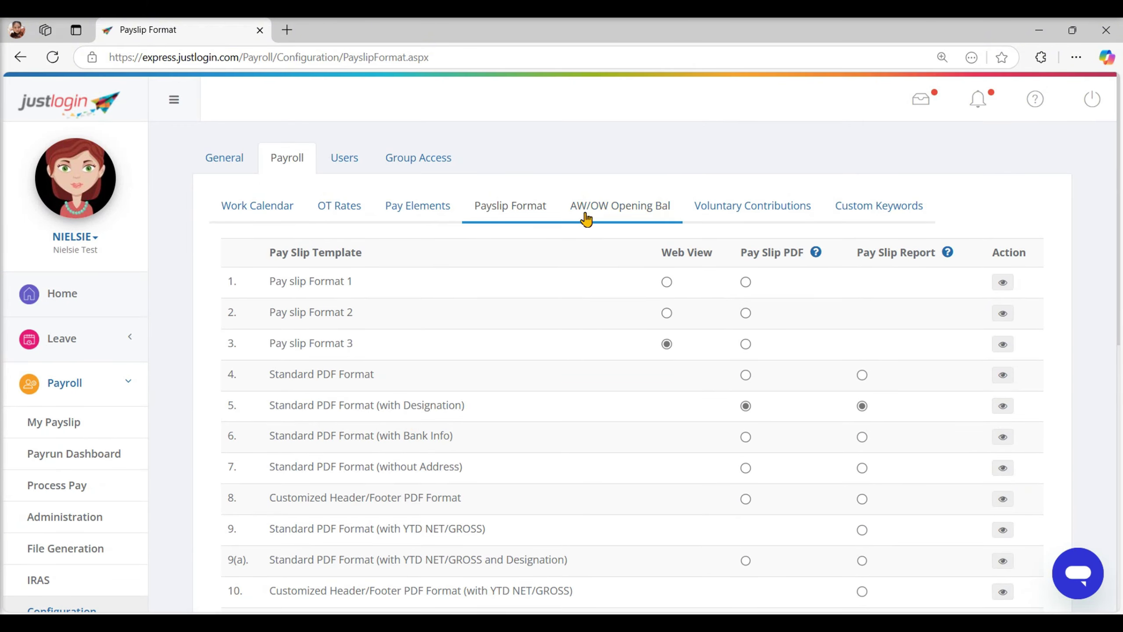
Review the AW/OW opening balance setup, including its instructions, the active employees' CPF fields and the import options
click(600, 208)
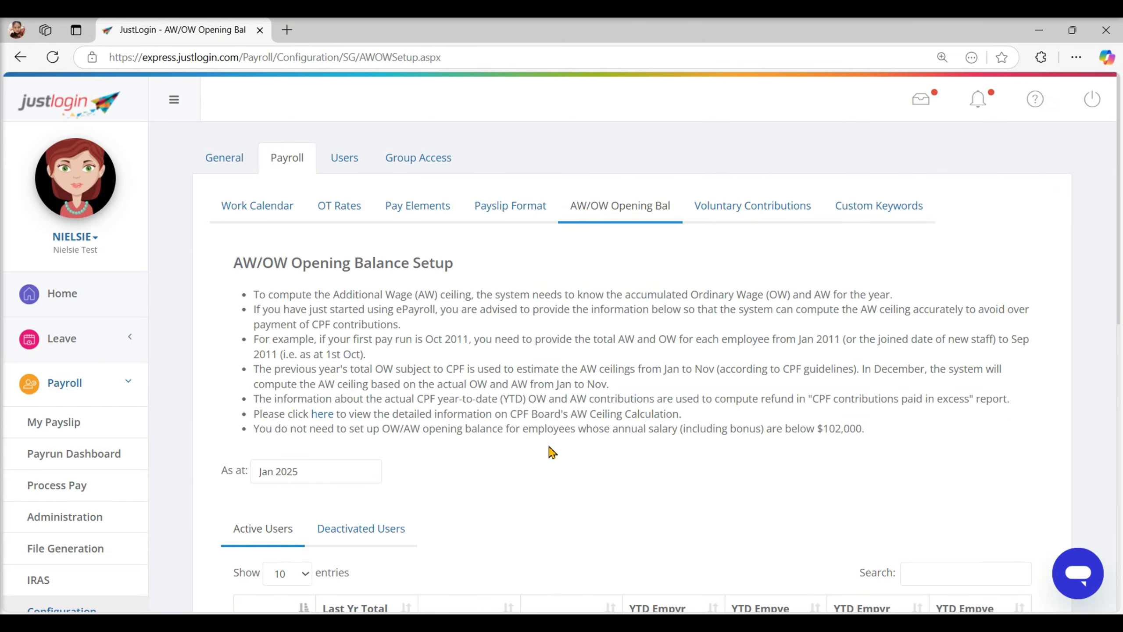
scroll(550, 447, down, 5)
scroll(551, 448, down, 3)
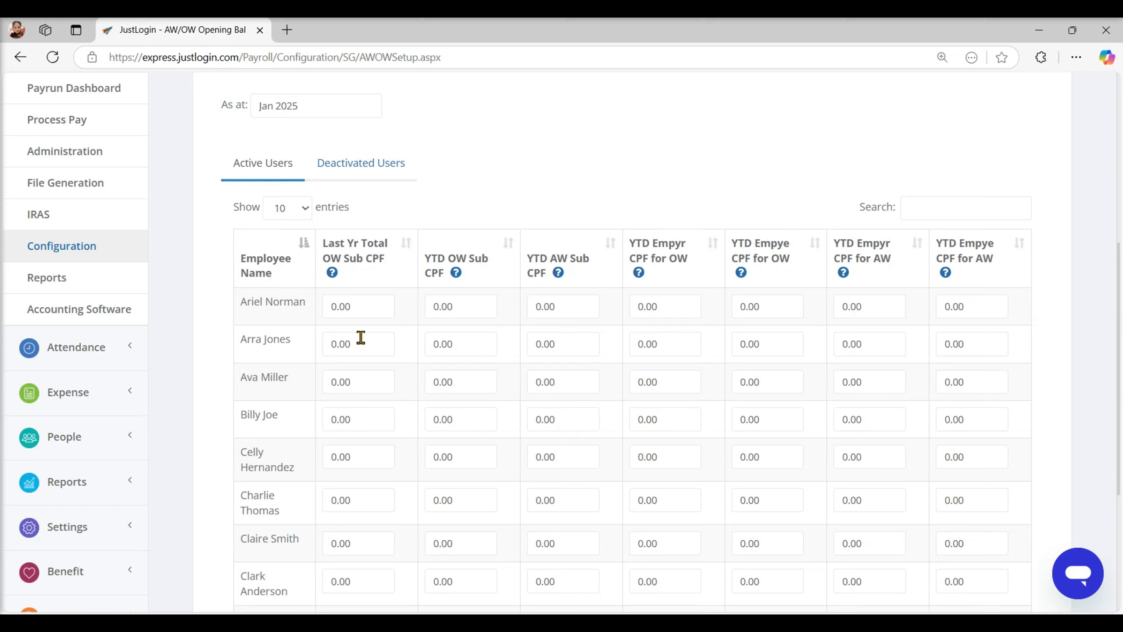
click(557, 310)
click(666, 305)
scroll(730, 354, down, 5)
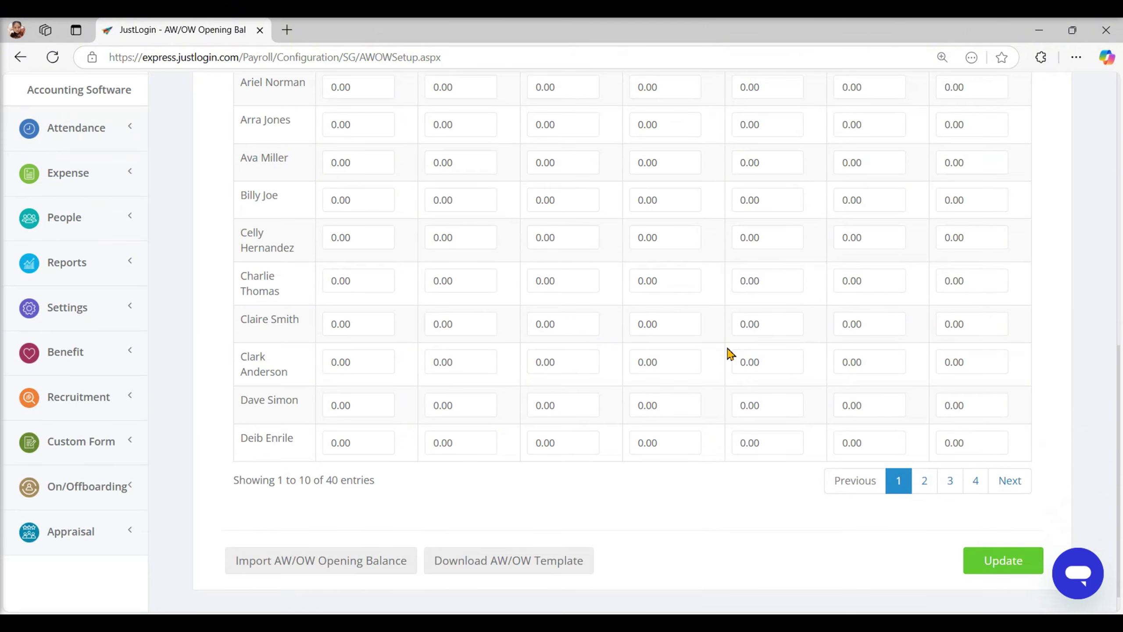
scroll(729, 354, up, 10)
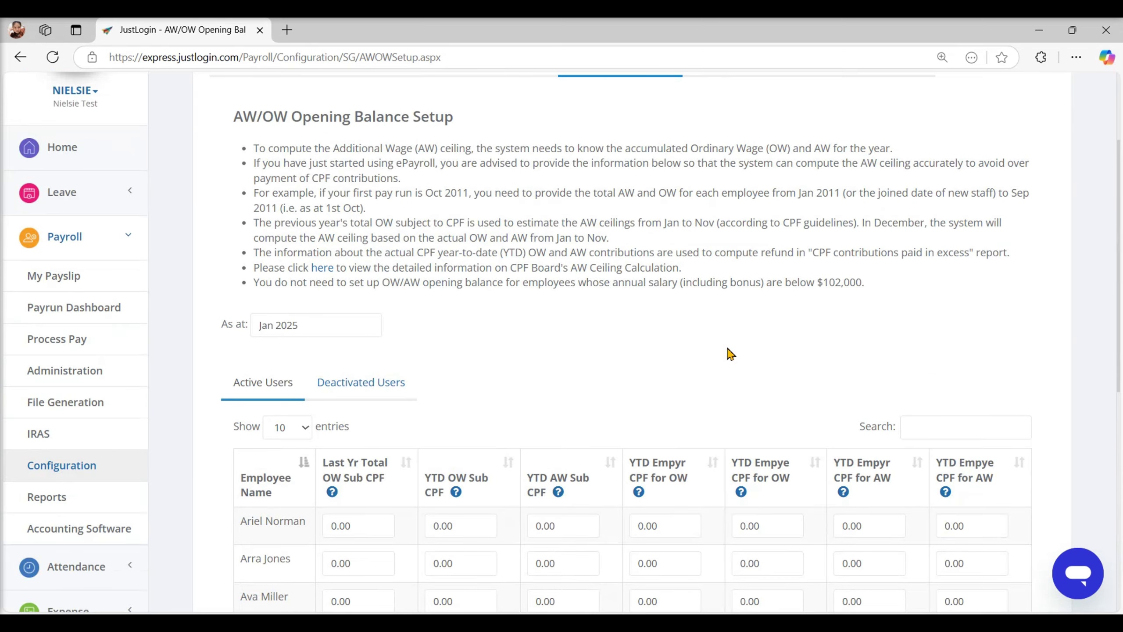
scroll(730, 354, up, 3)
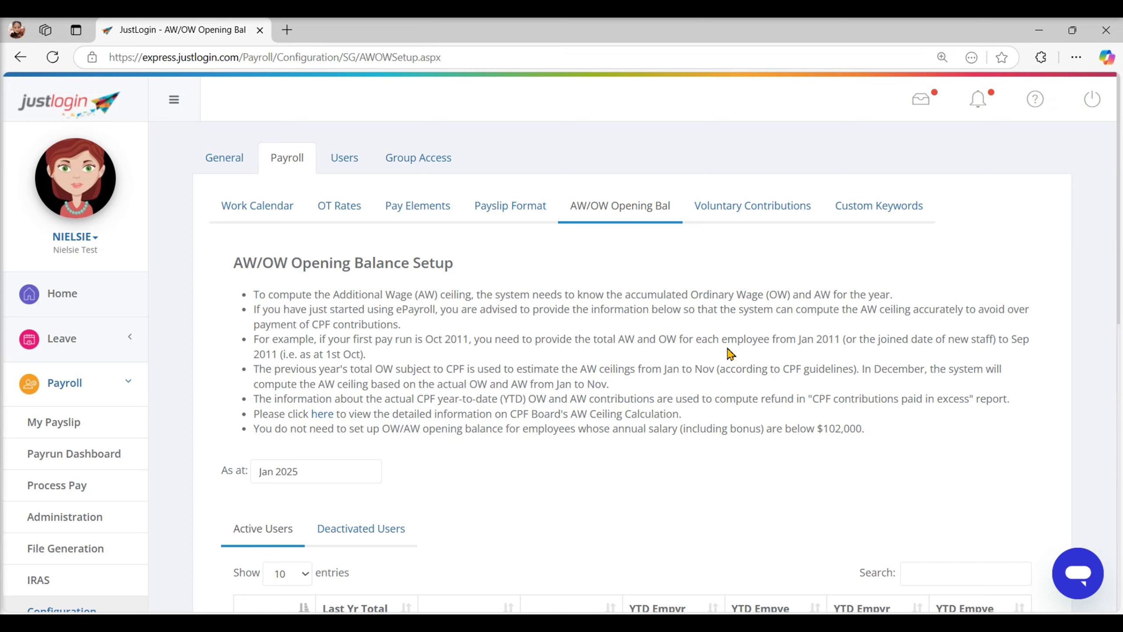
Review the voluntary contribution setup, checking the element ID and name fields and the available contribution types
click(732, 216)
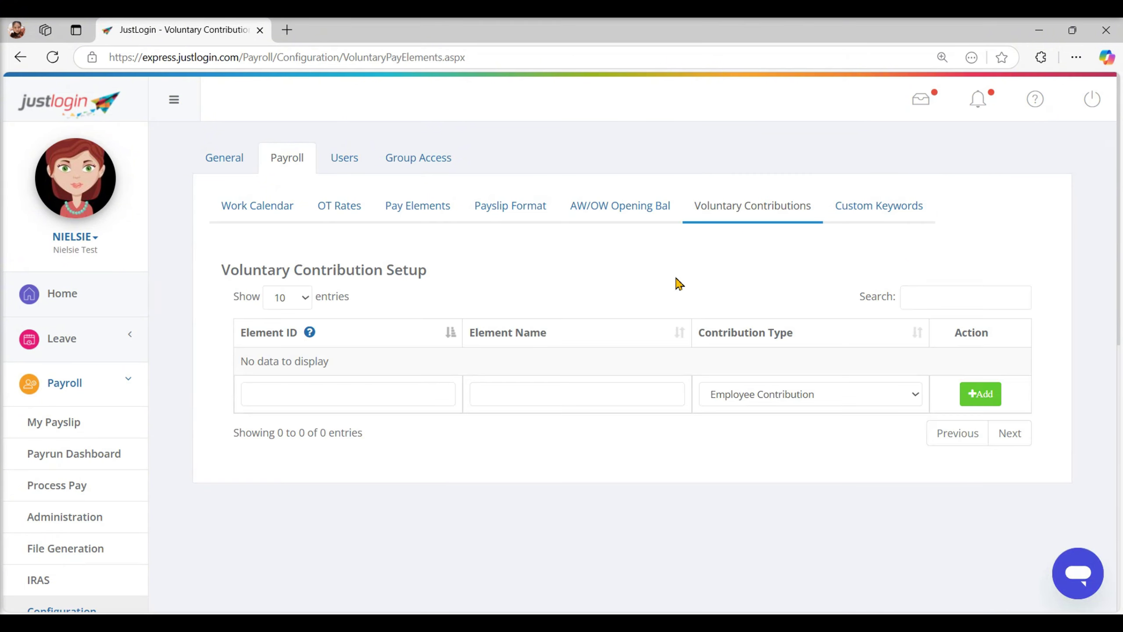
click(347, 397)
click(538, 393)
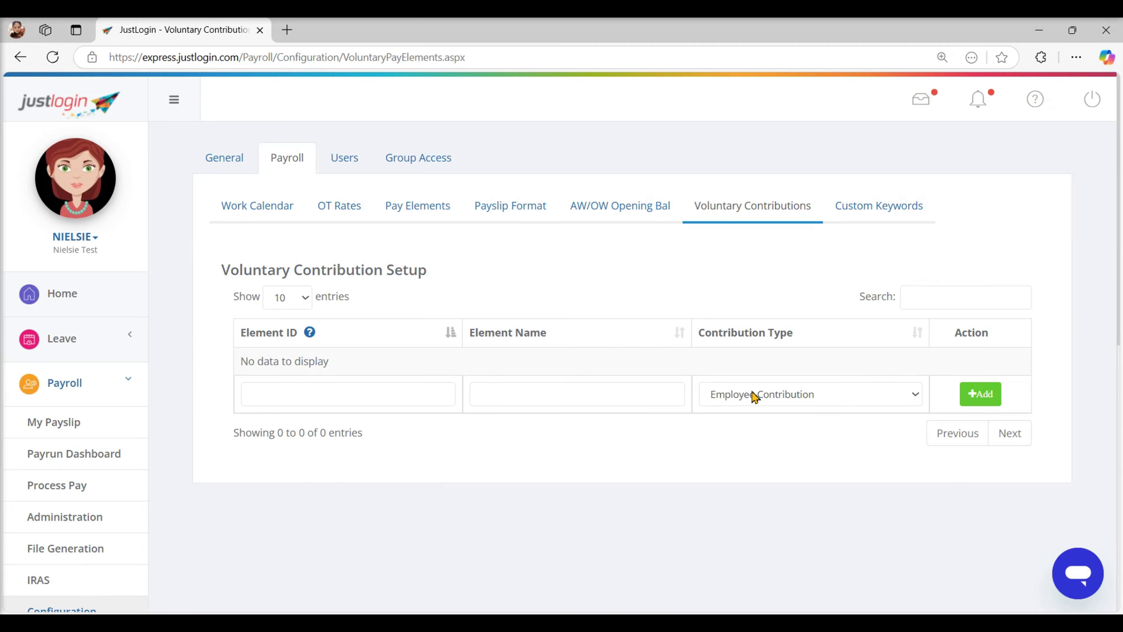
click(779, 395)
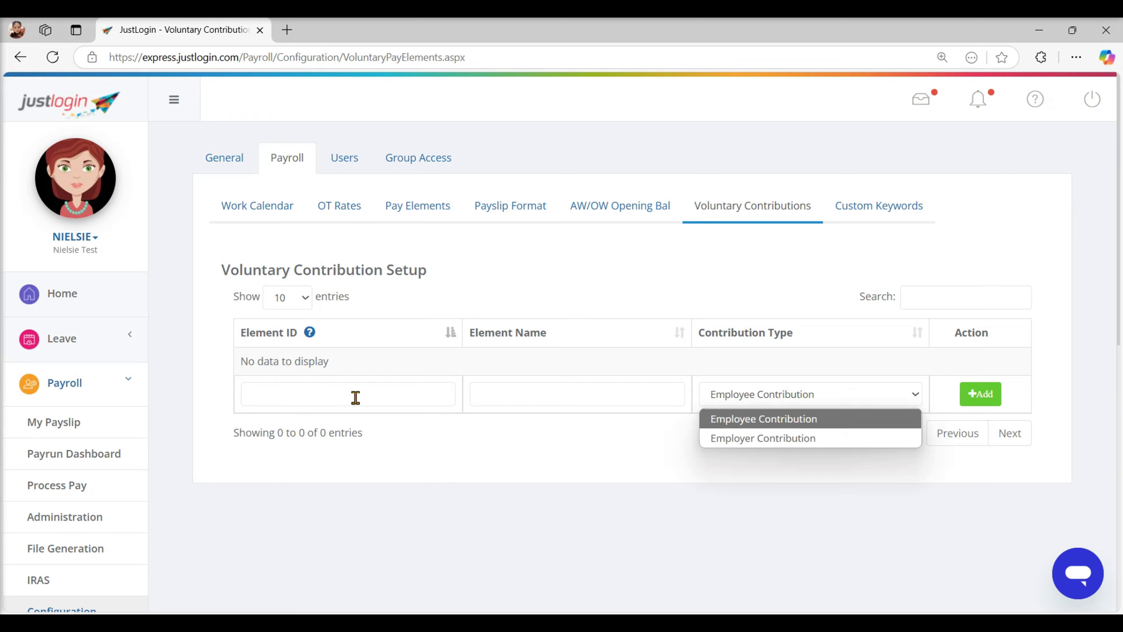
Open the custom keywords and check which pay elements make up the FlexiPay keyword
click(860, 210)
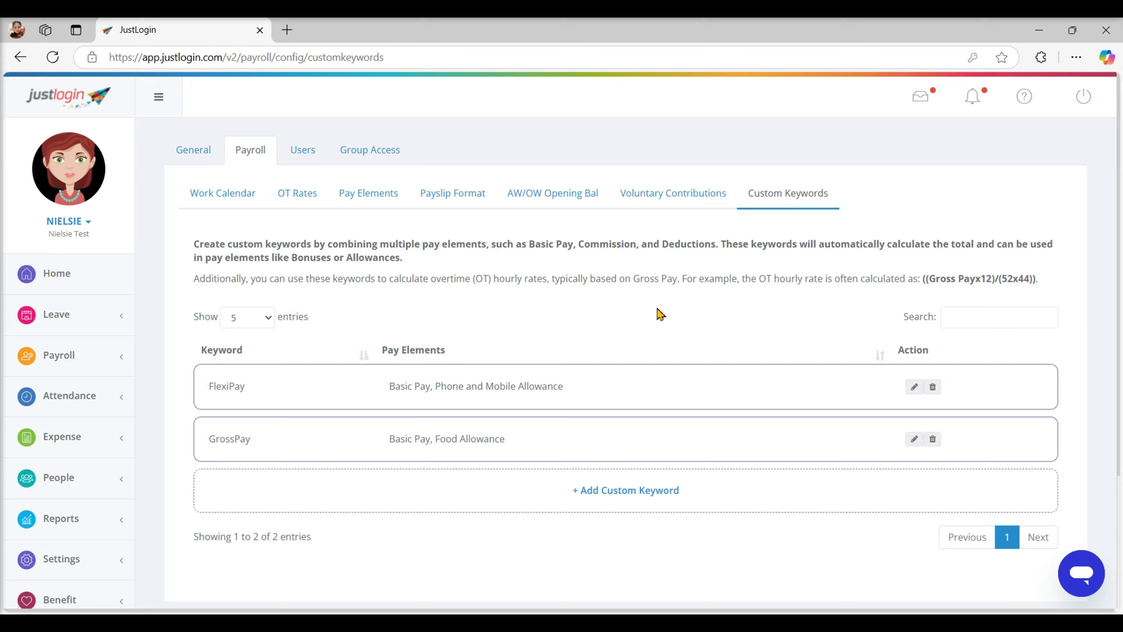
drag(387, 389, 565, 389)
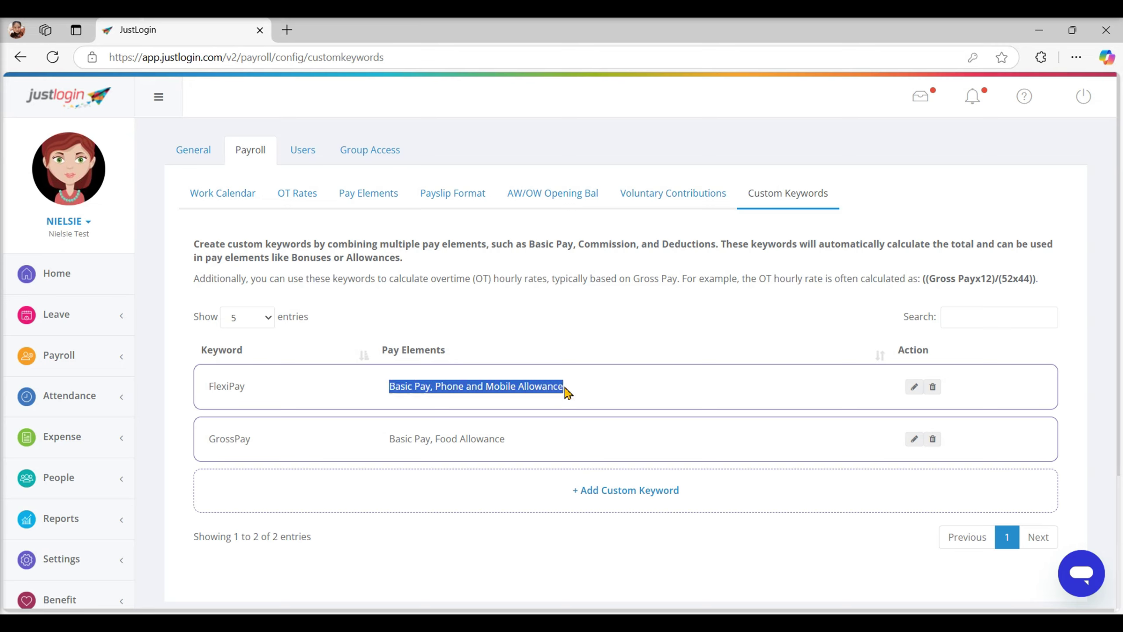
click(555, 341)
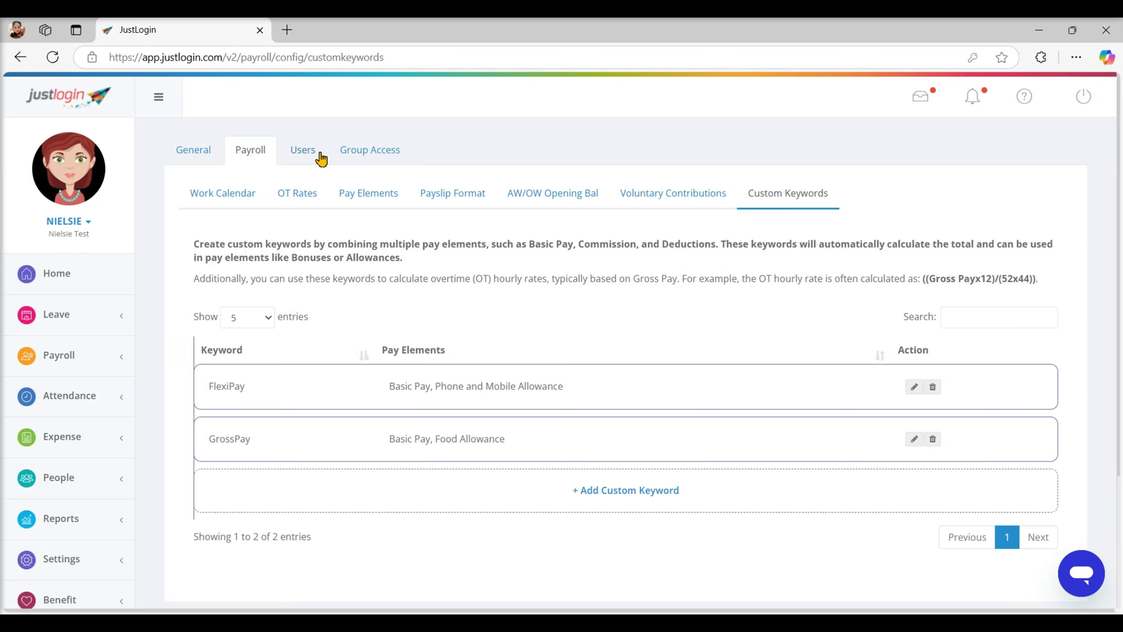
Show all entries in the payroll module users list, look through them, and view the user profiles
click(303, 148)
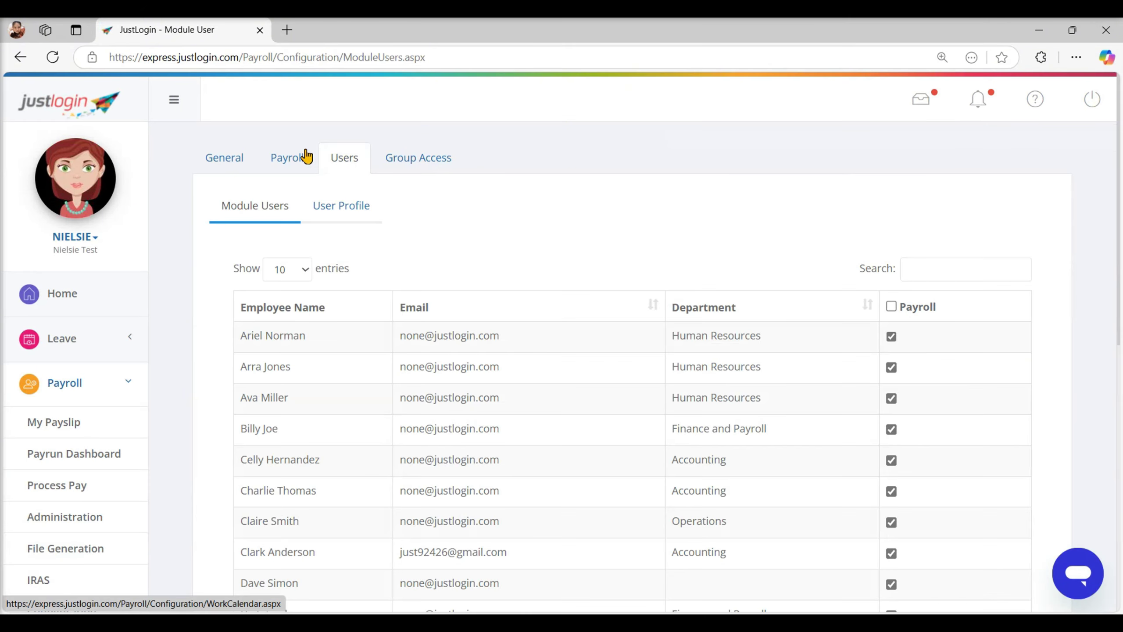
click(304, 269)
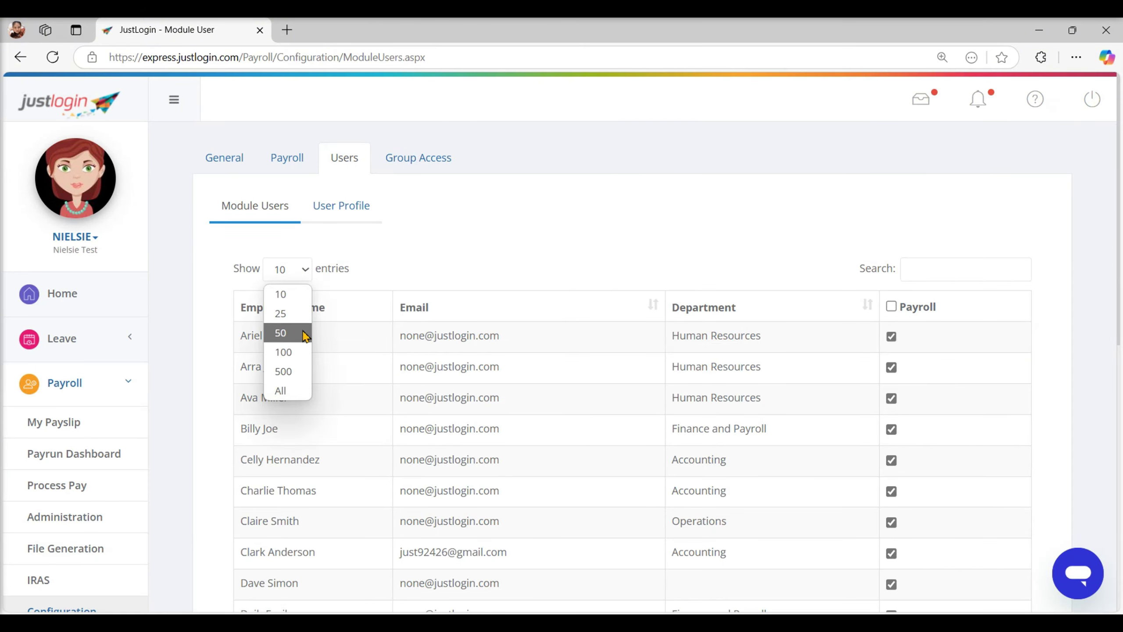
click(300, 390)
scroll(514, 376, down, 7)
scroll(513, 376, up, 7)
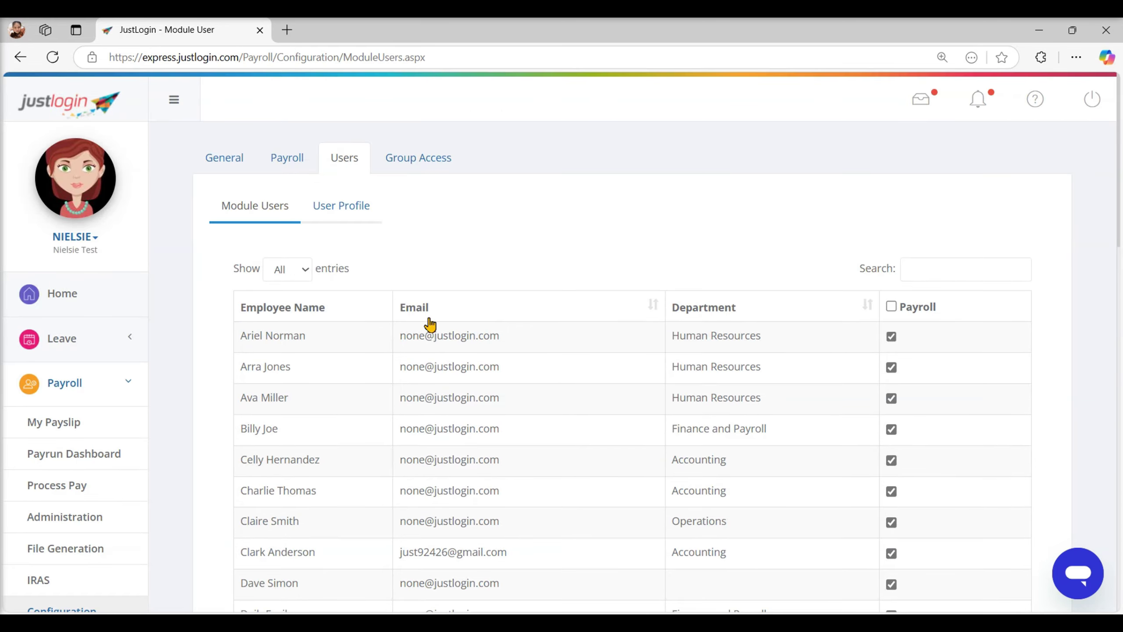
click(353, 213)
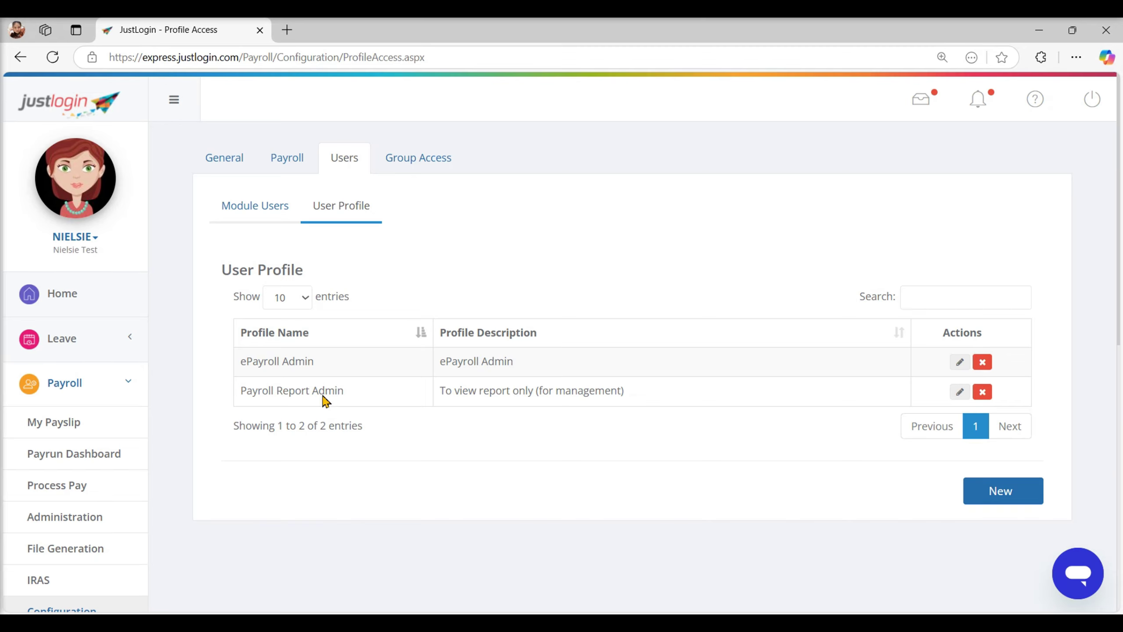
Open a new payroll group form from the group access setup and examine its code, name and staff assignment fields
click(422, 164)
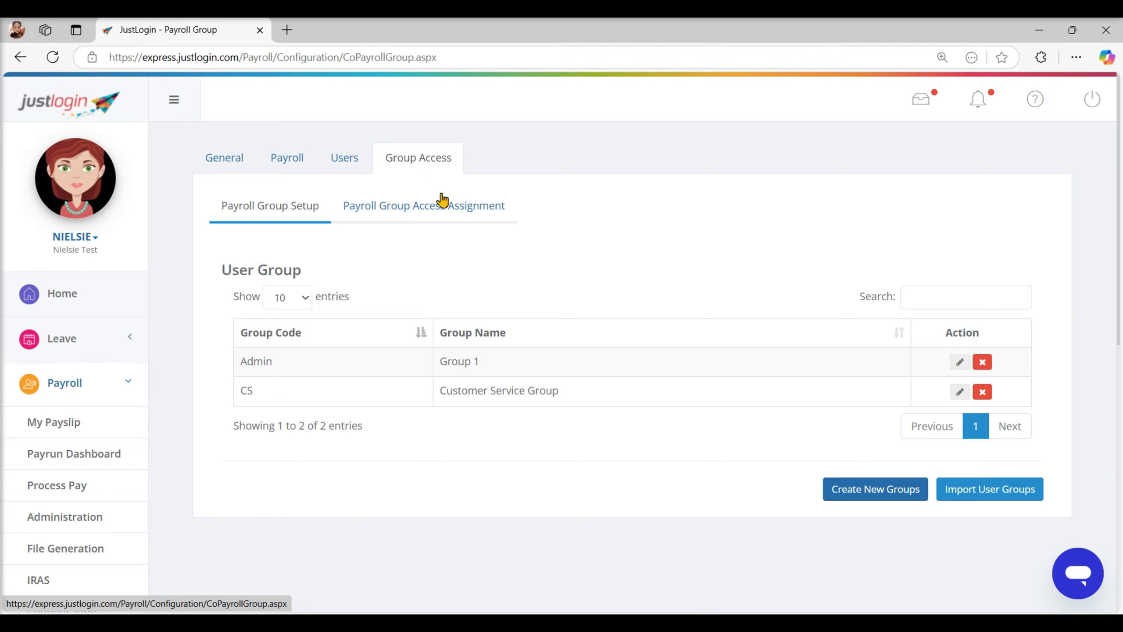
click(874, 500)
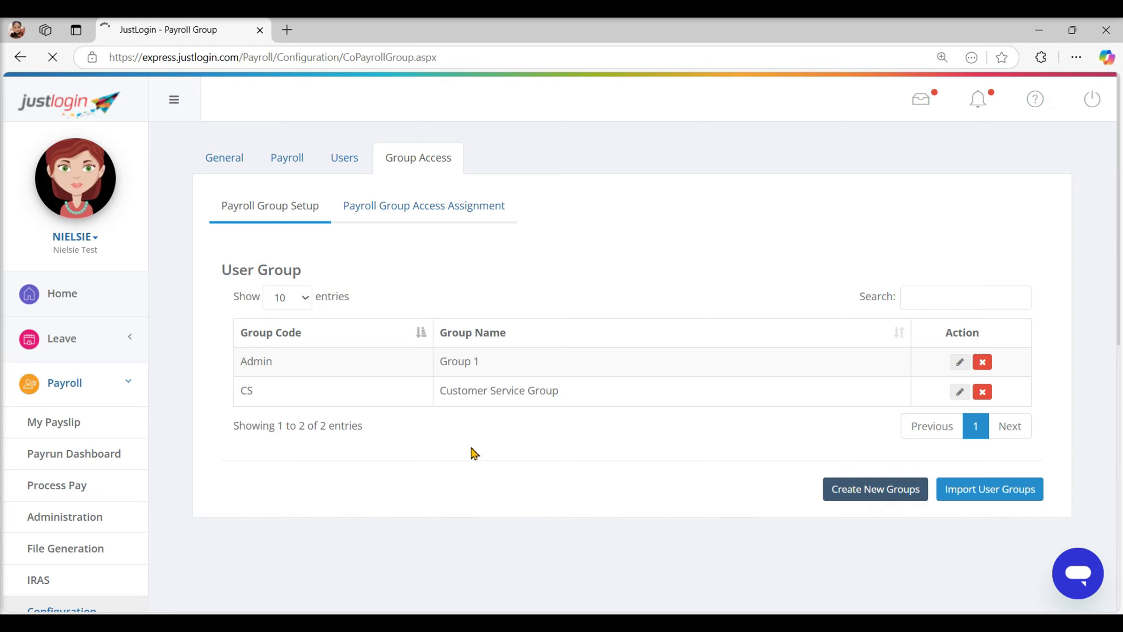
click(394, 220)
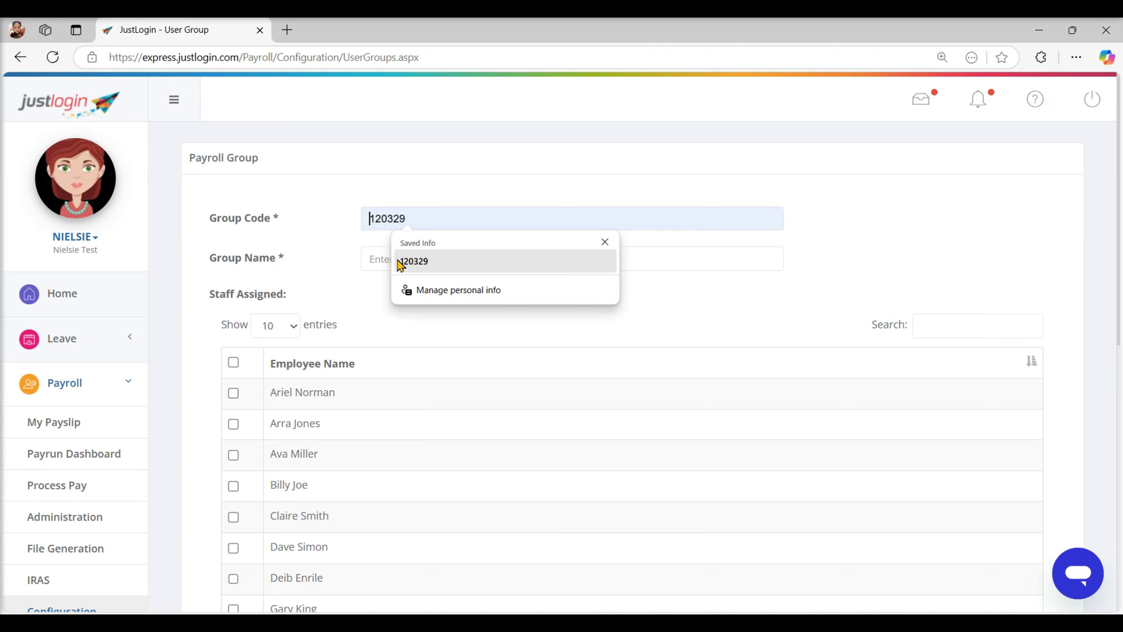
click(384, 261)
scroll(363, 376, down, 6)
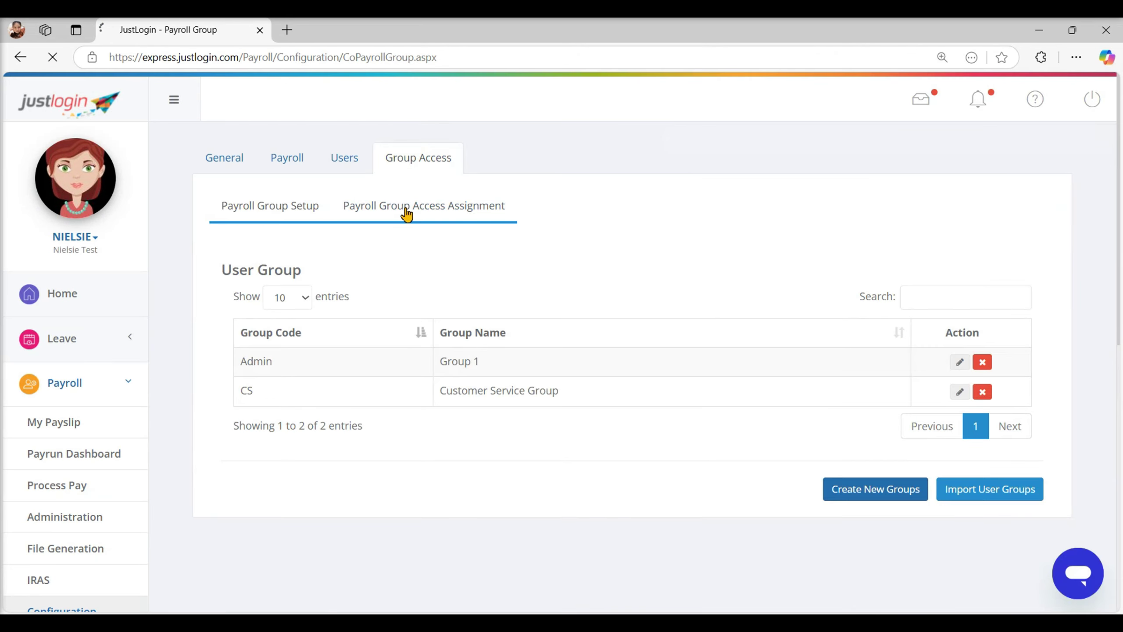
Review the payroll group access assignment, checking the employee and user profile choices for a new entry
click(406, 208)
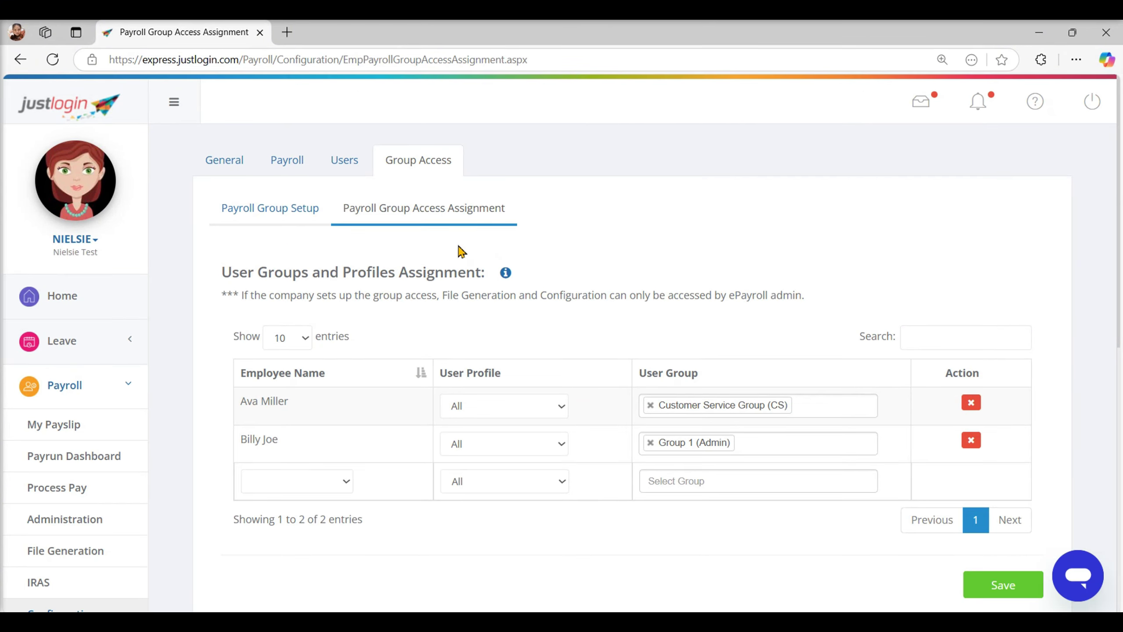
click(304, 487)
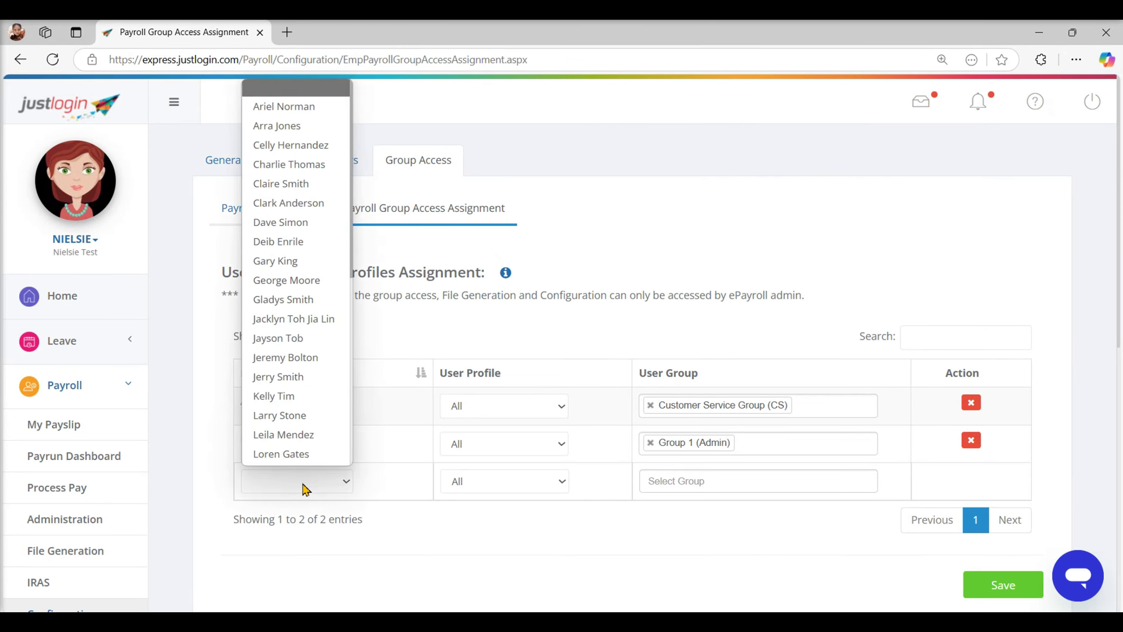
click(508, 485)
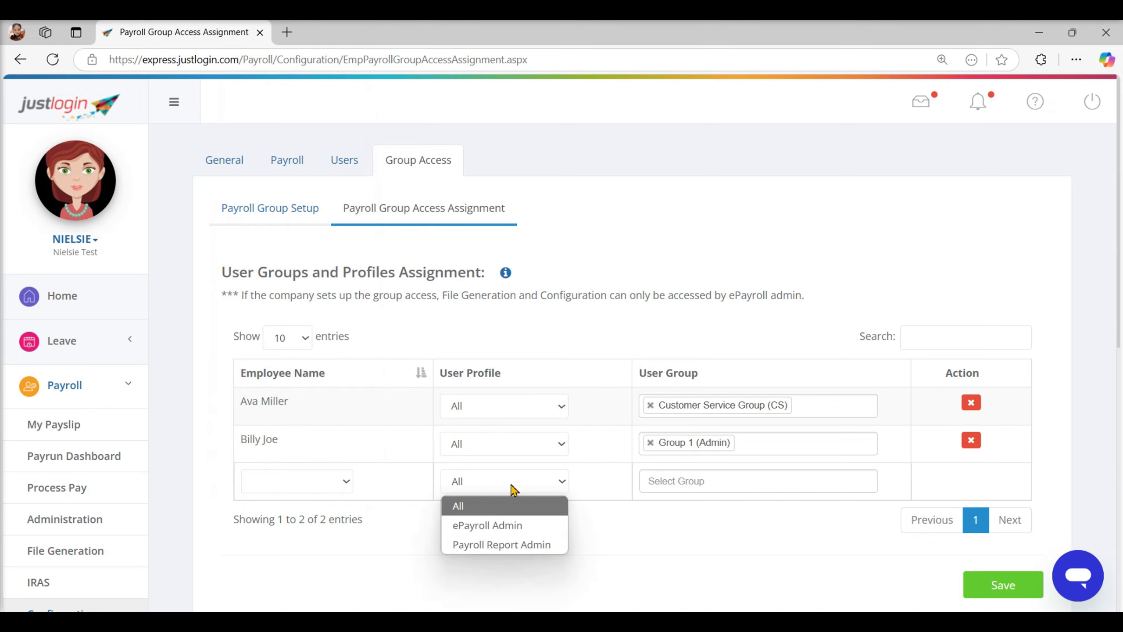
click(687, 530)
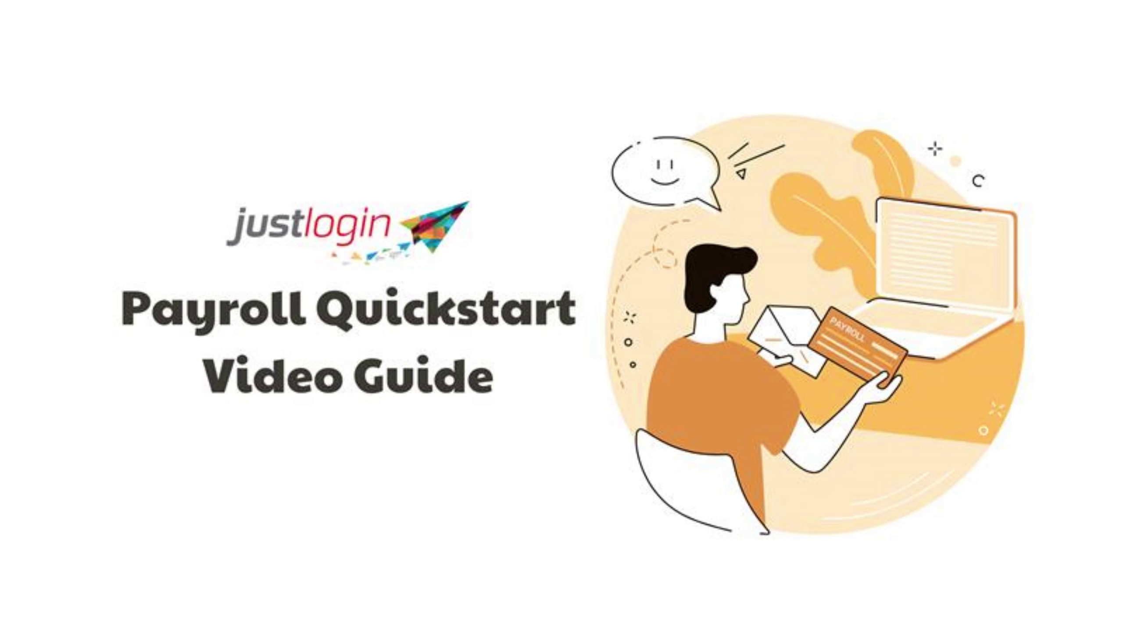